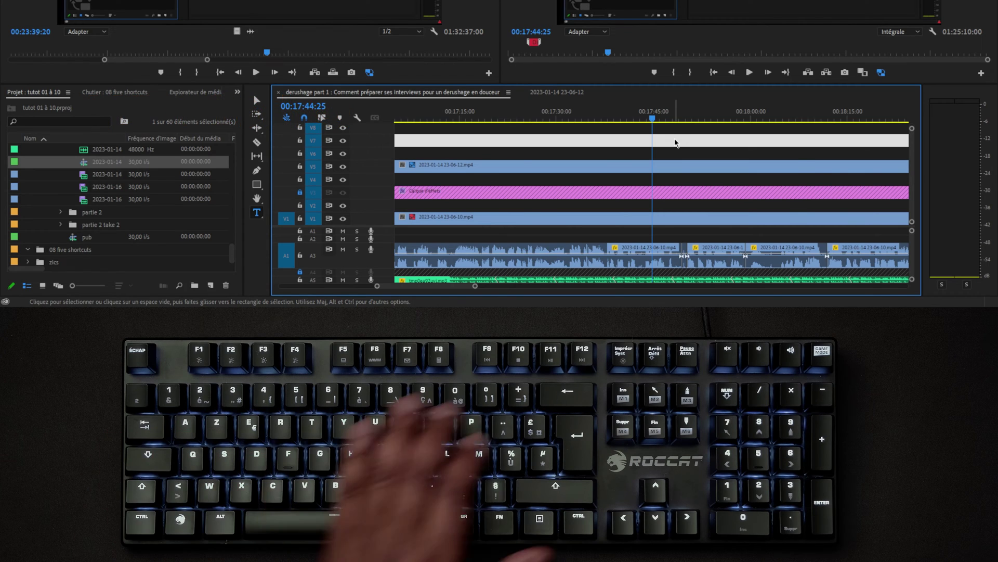
key("minus")
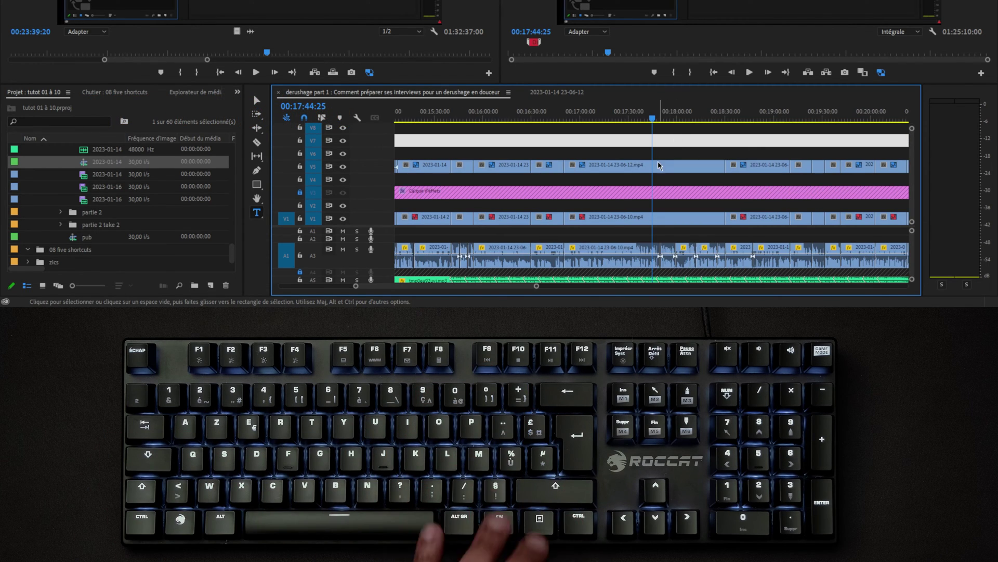
left_click(659, 168)
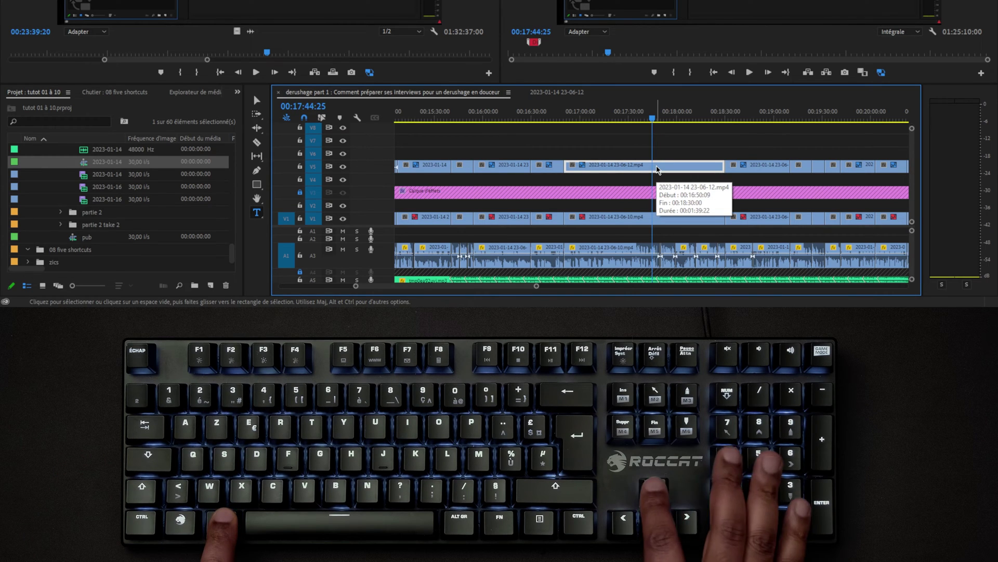
key("alt+Up")
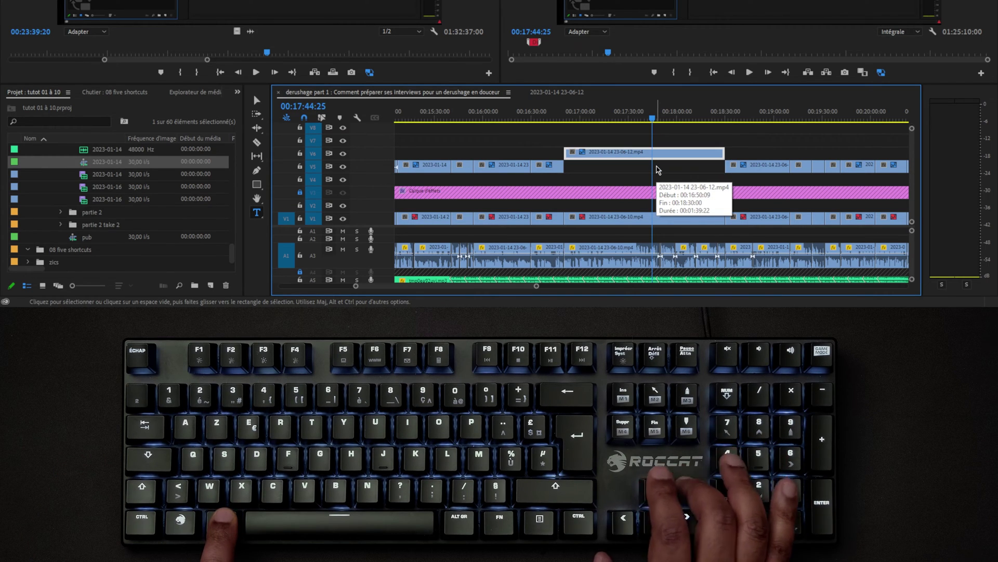
key("alt+Down")
key("alt+Down")
key("alt+Up")
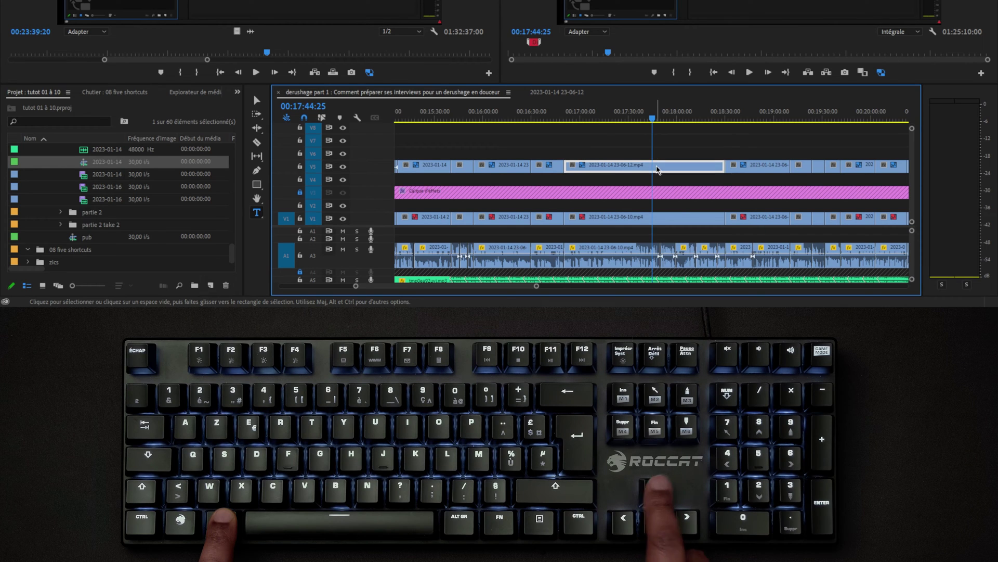
key("alt+Up")
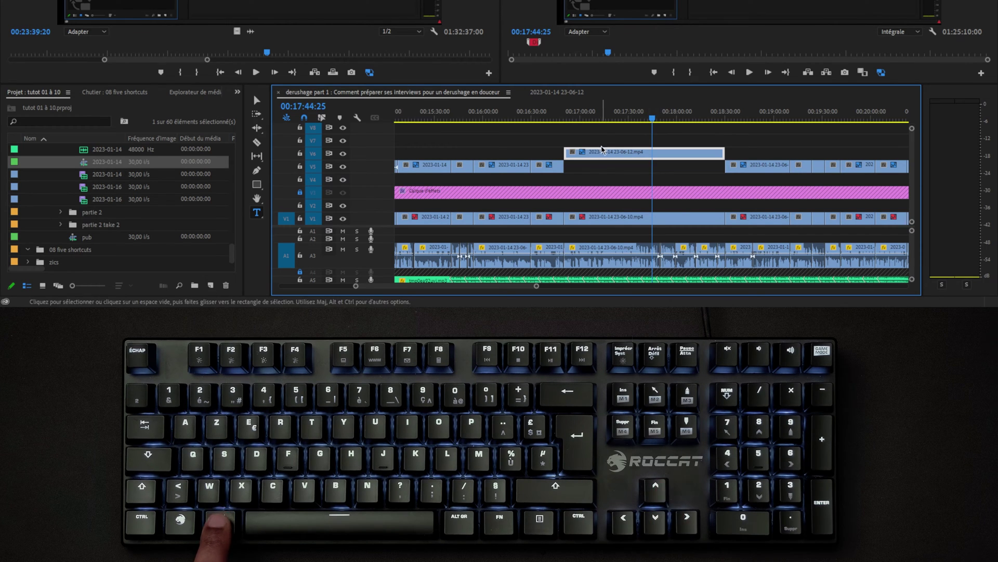
key("=")
key("=")
key("=")
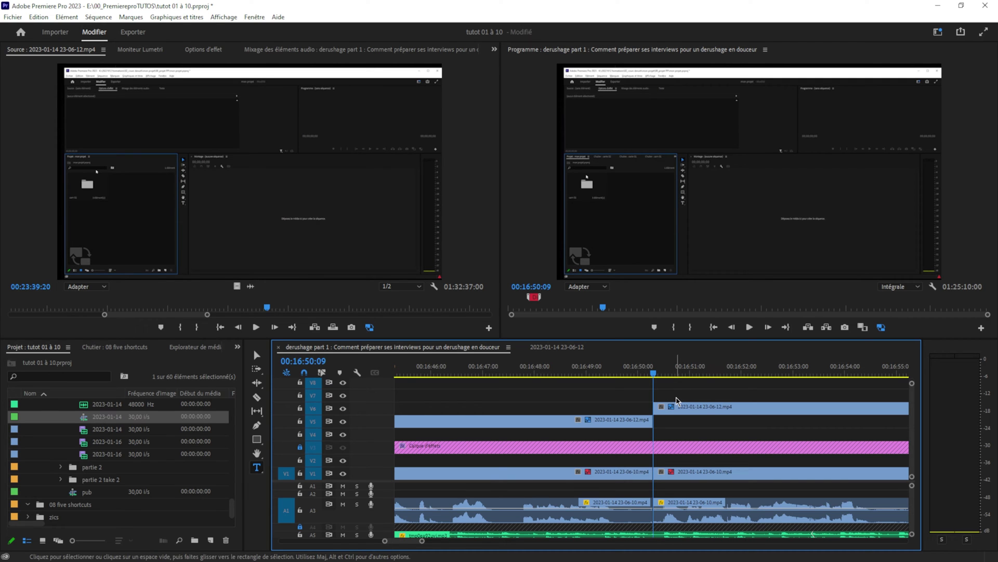
Nudge the V6 clip two frames earlier, then one frame later to line up with the playhead.
left_click(681, 407)
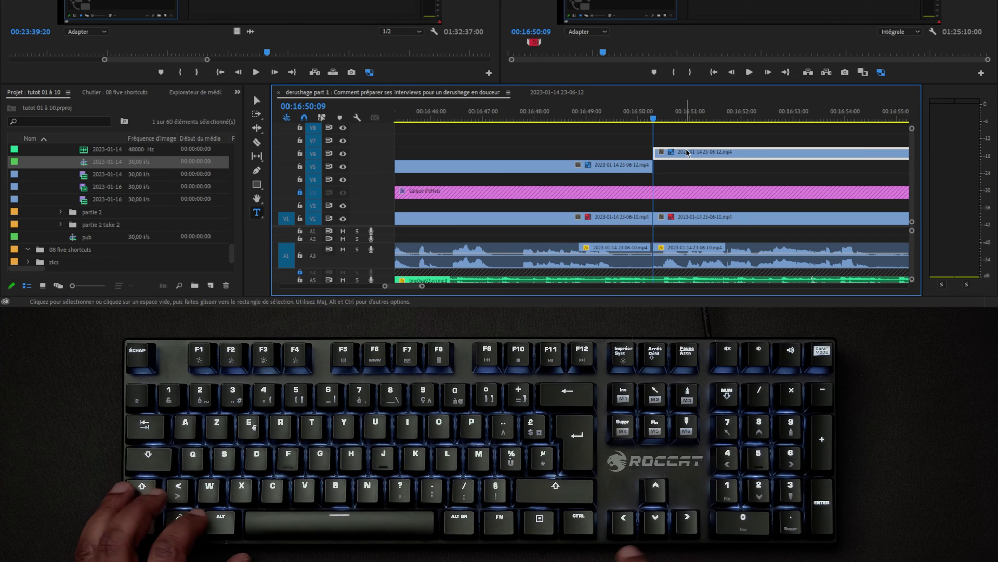
key("alt+Left")
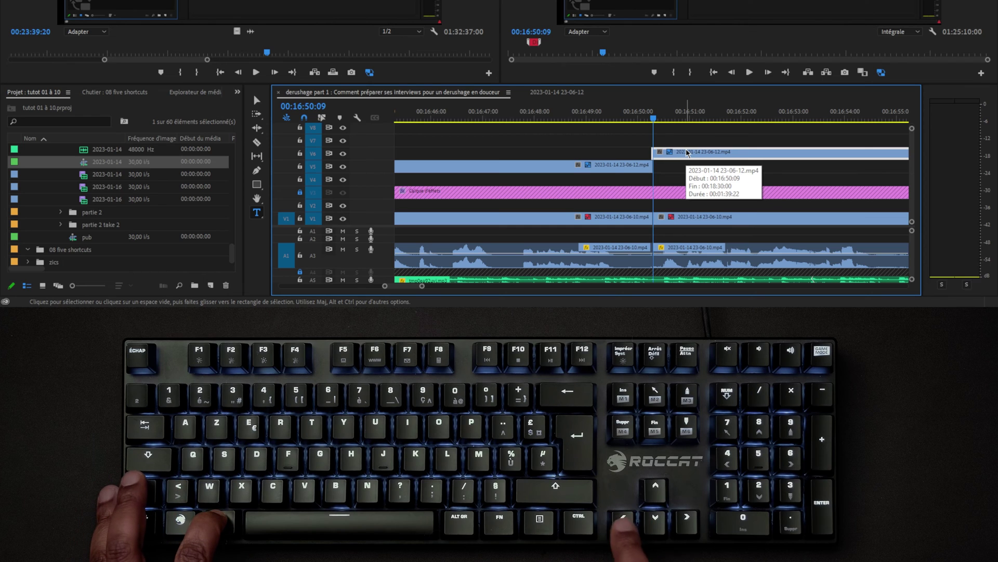
key("alt+Left")
key("alt+Left")
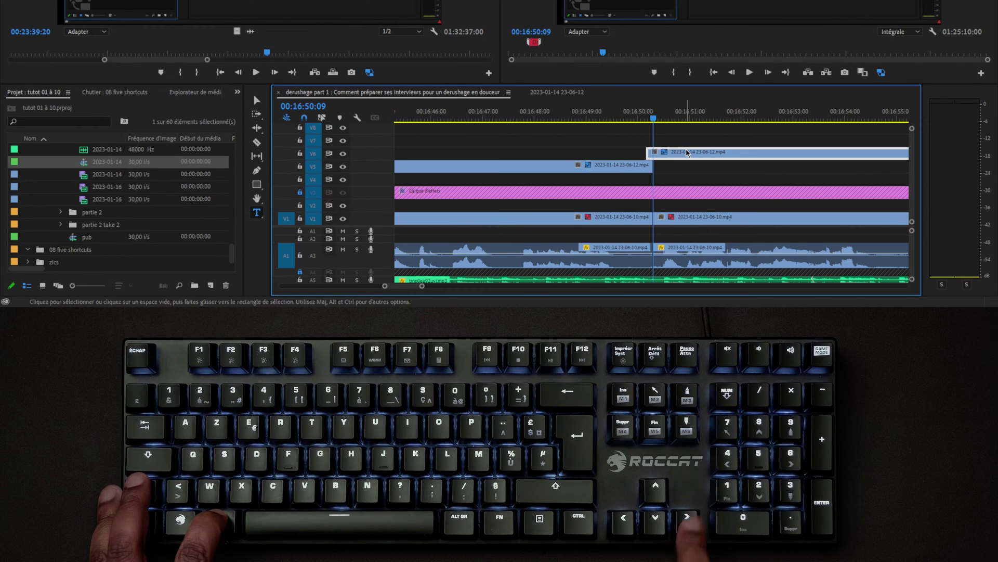
key("alt+Right")
key("alt+Right")
key("alt+Right")
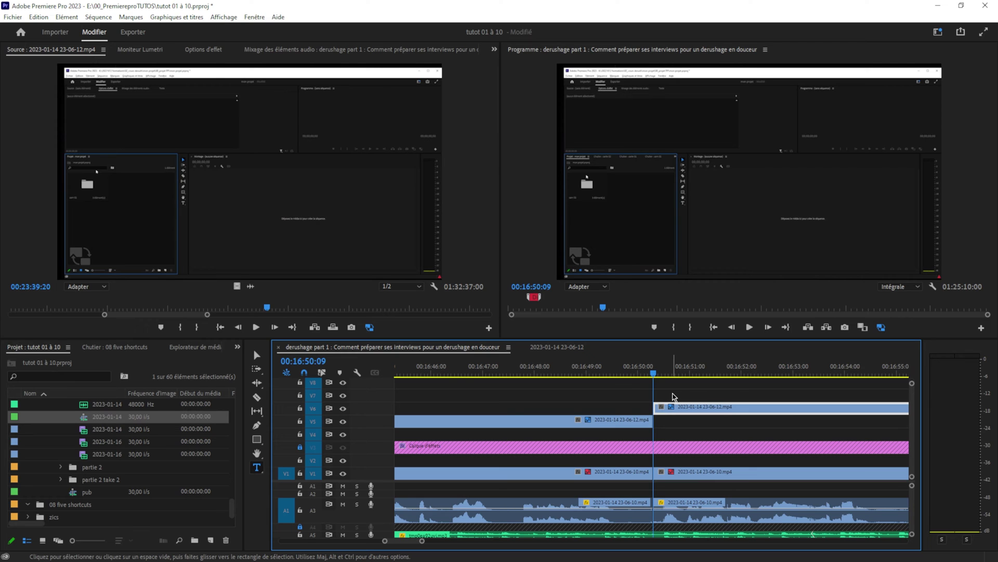
left_click(38, 16)
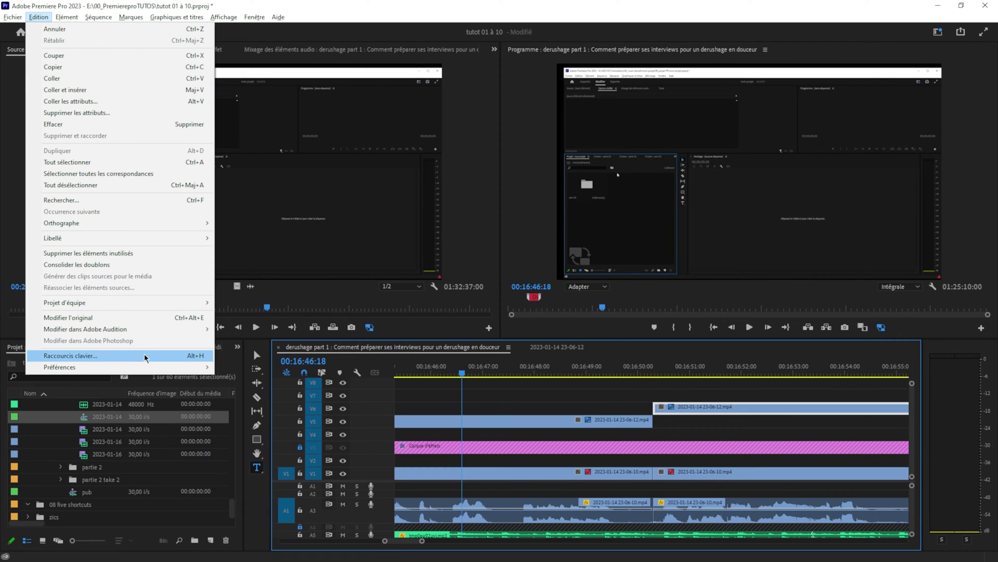
left_click(146, 358)
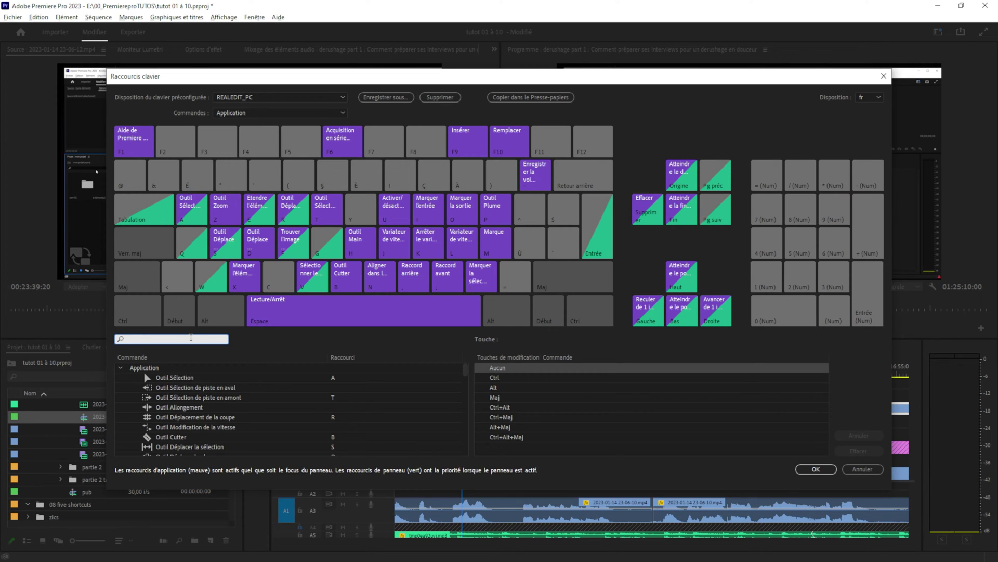
type("décaler")
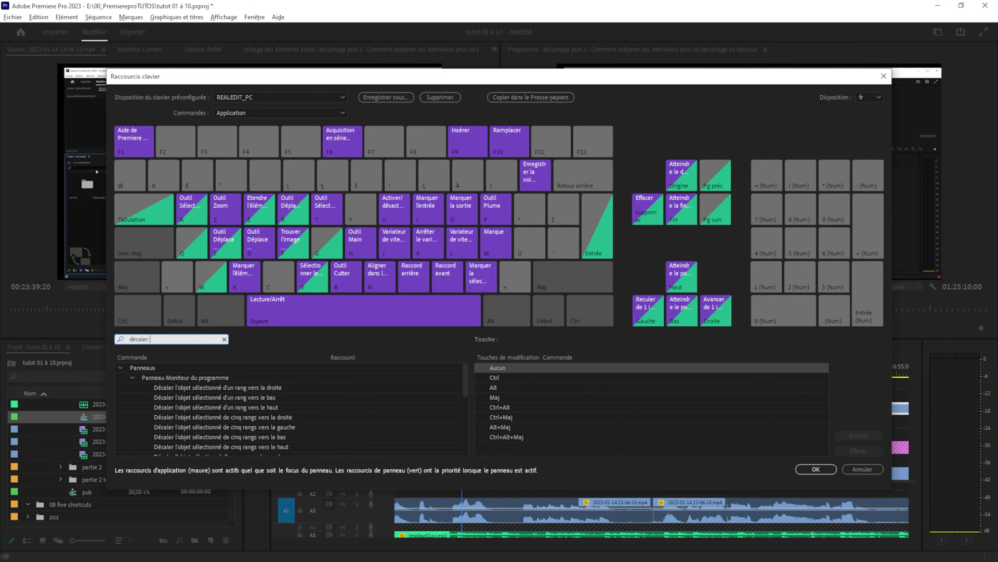
type(" la sélection")
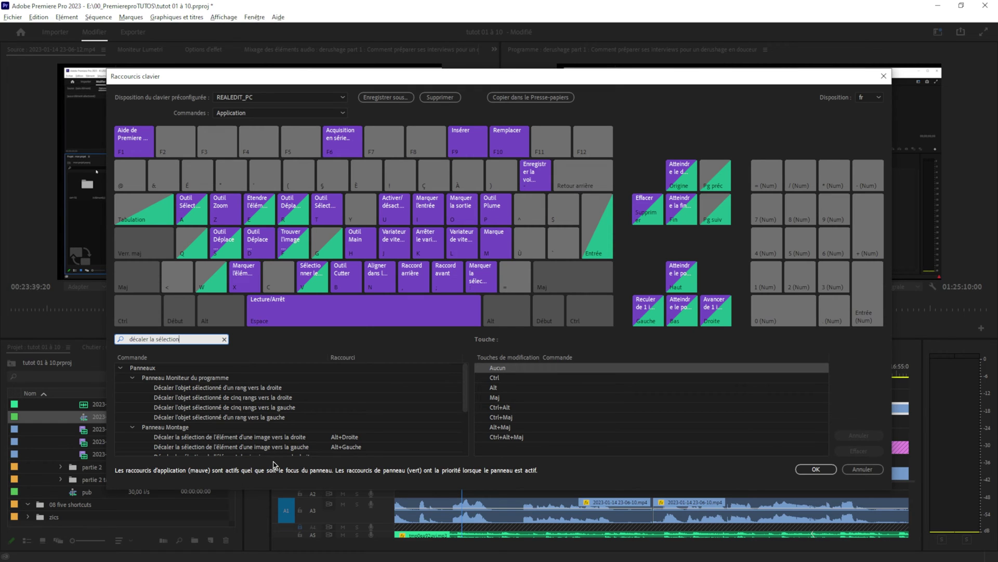
scroll(285, 434, "down", 1)
scroll(215, 403, "down", 1)
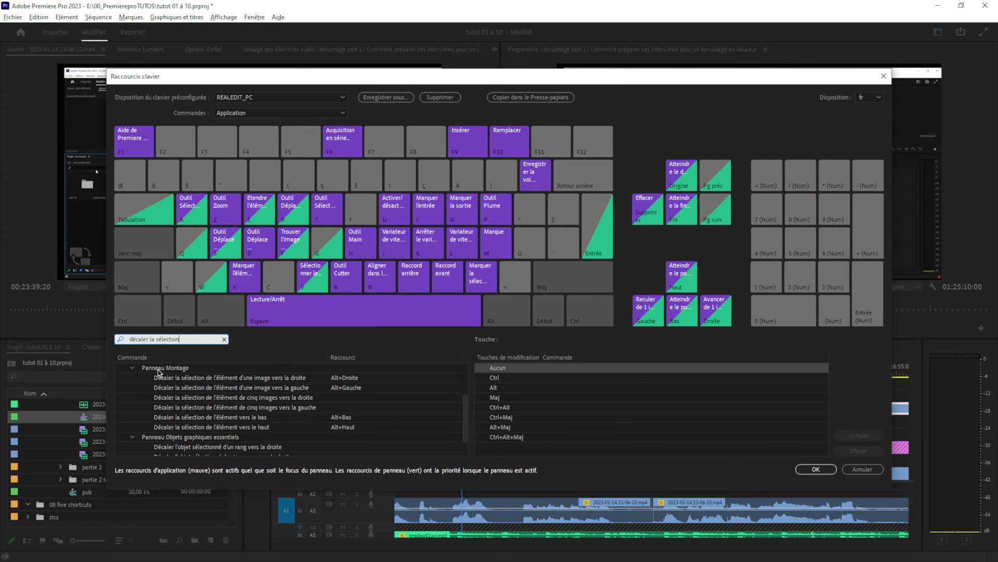
left_click(347, 380)
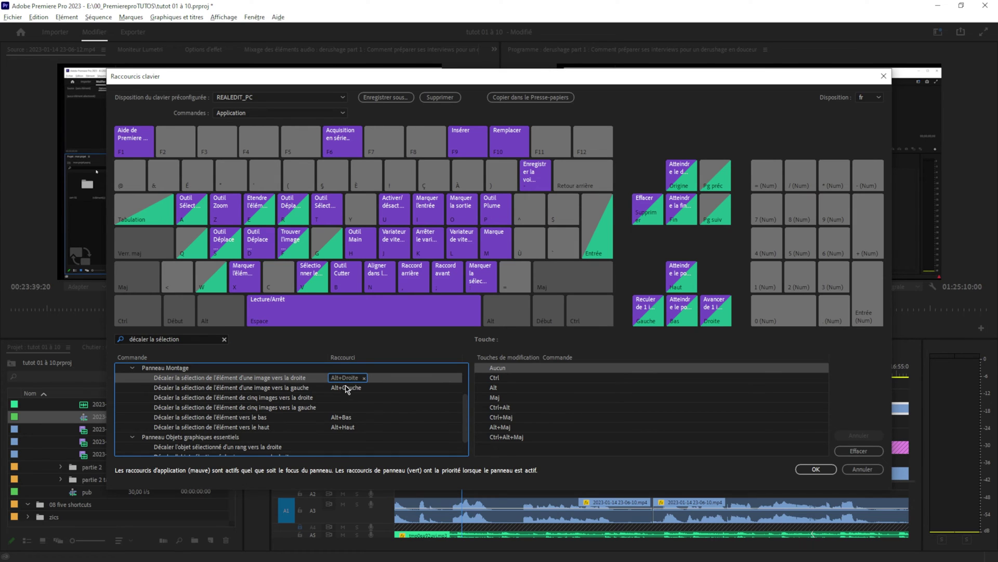
left_click(346, 388)
left_click(348, 417)
left_click(346, 428)
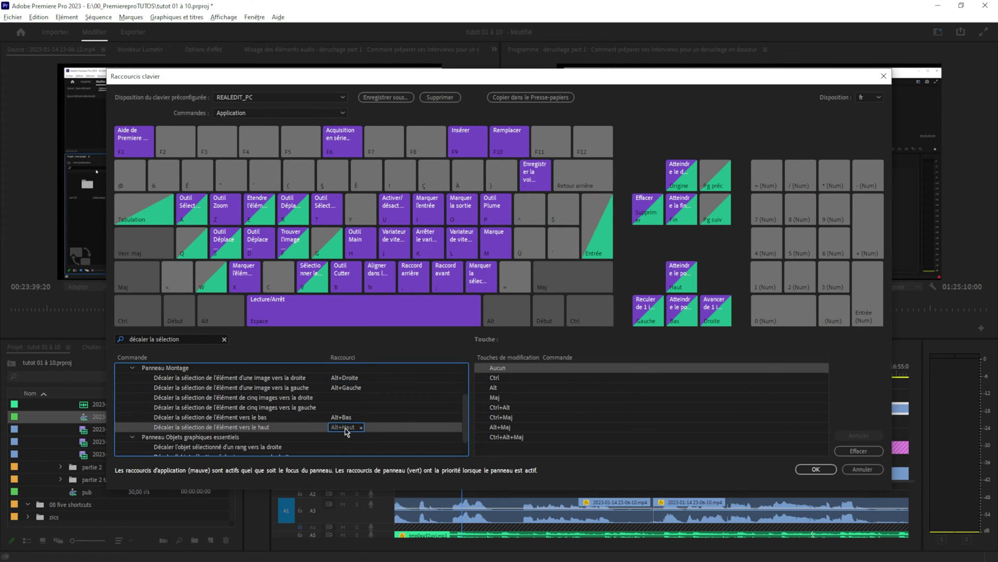
left_click(816, 469)
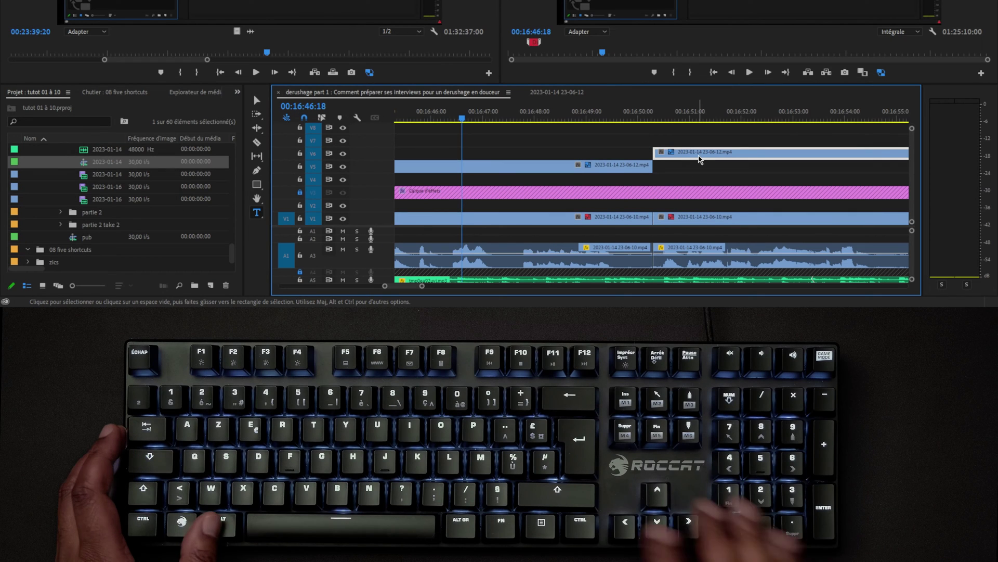
Shift the selected 23-06-12 clip down to V4 and back up to the upper tracks.
key("alt+Down")
key("alt+Down")
key("alt+Up")
key("alt+Up")
key("alt+Up")
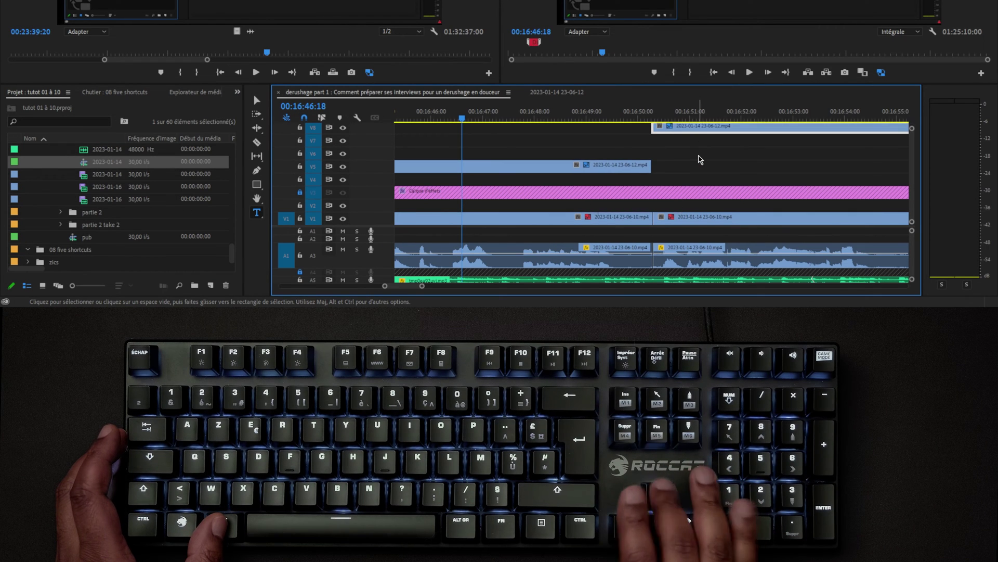
key("alt+Up")
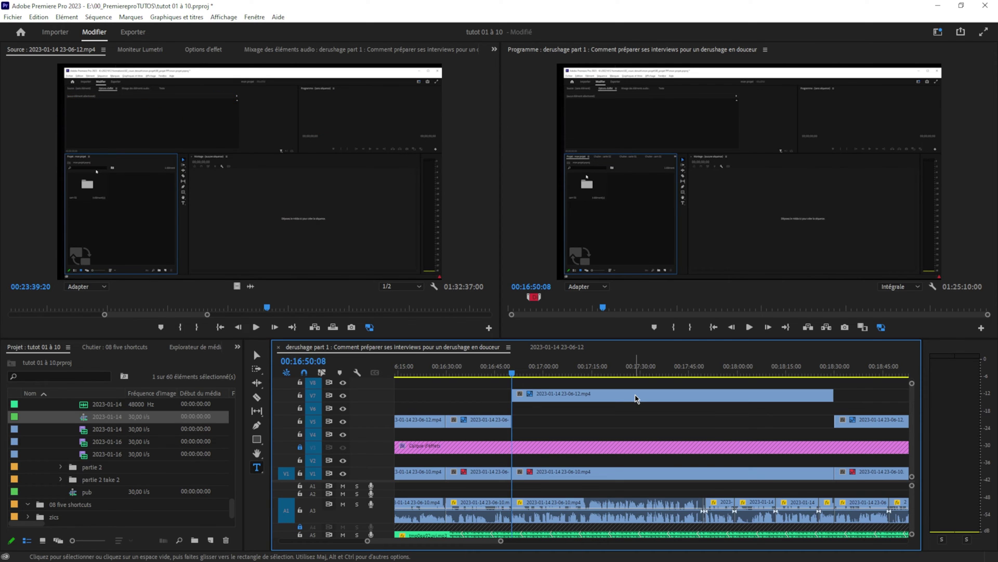
Duplicate the V7 clip about a minute earlier and add the 'Super ce tuto !' title.
scroll(648, 143, "down", 5)
left_click(649, 143)
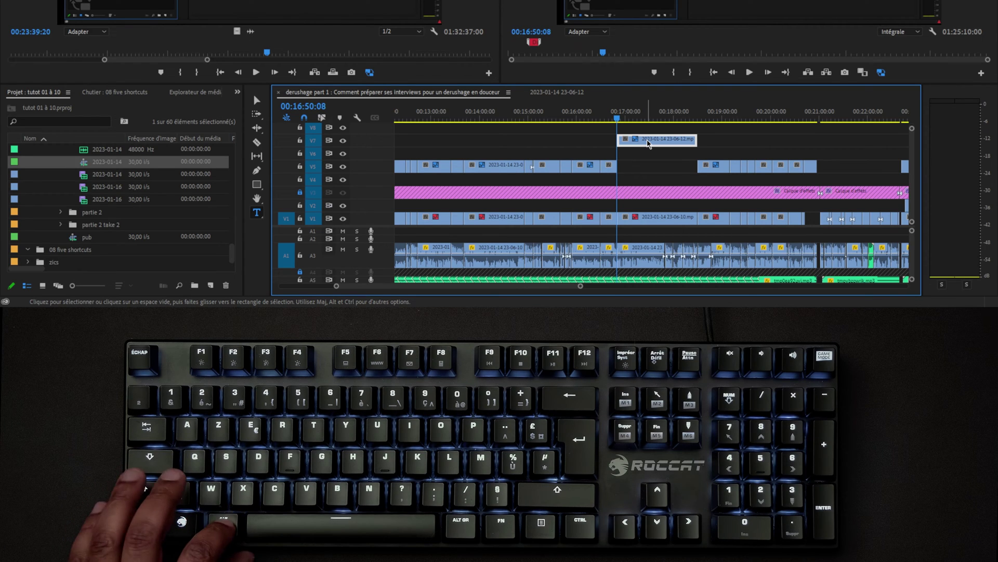
mouse_move(648, 143)
left_mouse_down()
mouse_move(580, 156)
mouse_move(488, 140)
left_mouse_up()
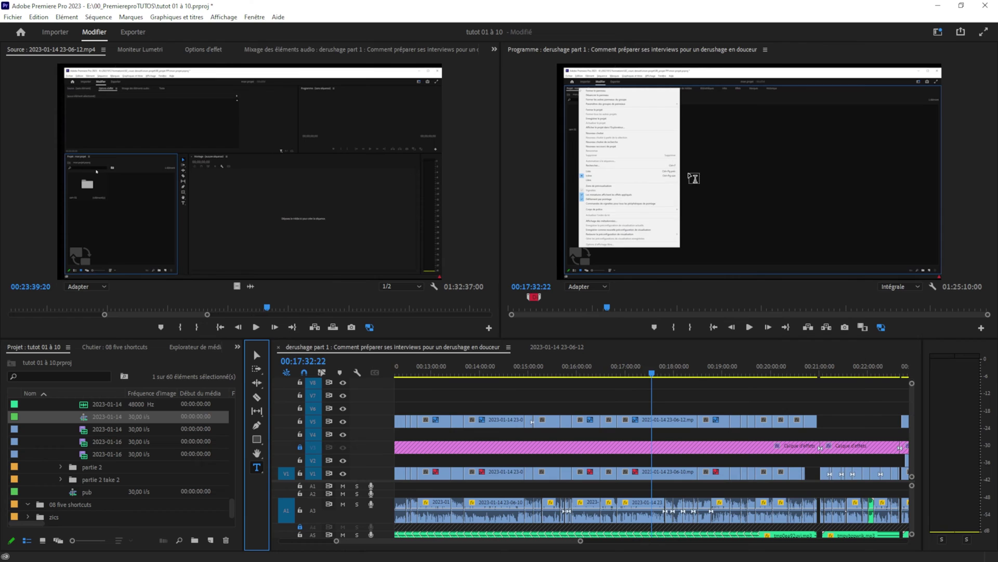
left_click(728, 164)
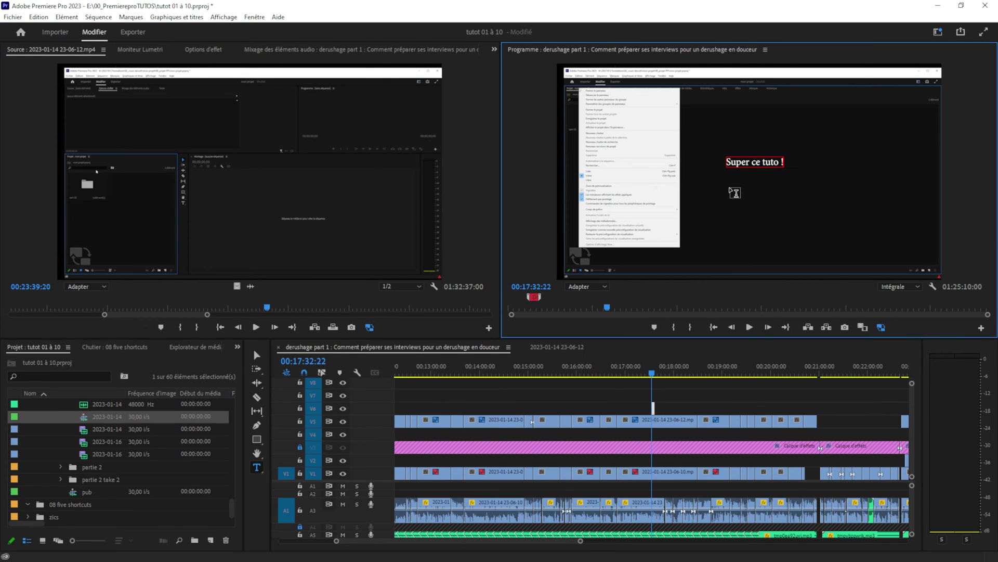
Place a copy of the pink title clip 39 seconds later on V6.
left_click(660, 409)
key("=")
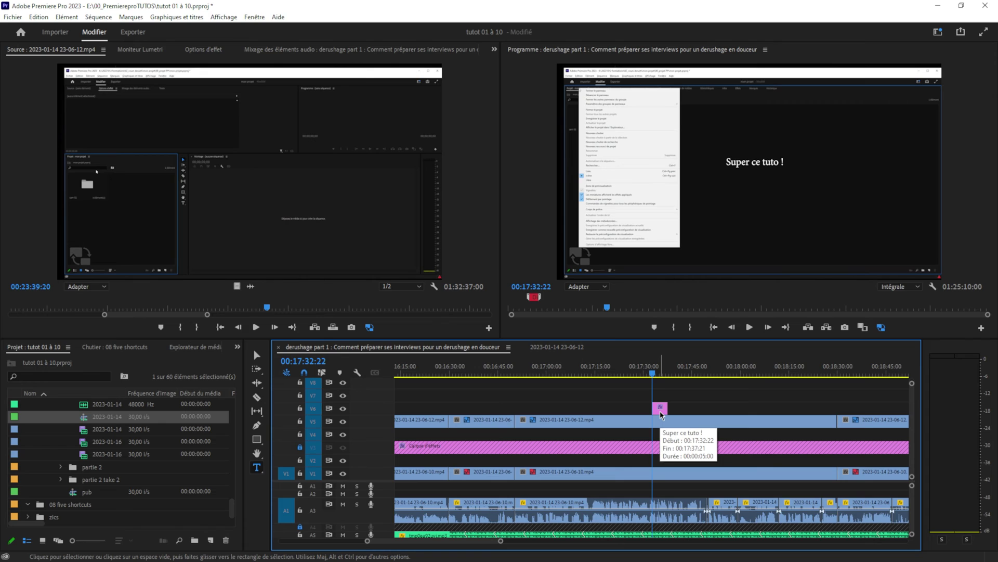
left_click(660, 410)
left_click_drag(660, 411, 787, 407)
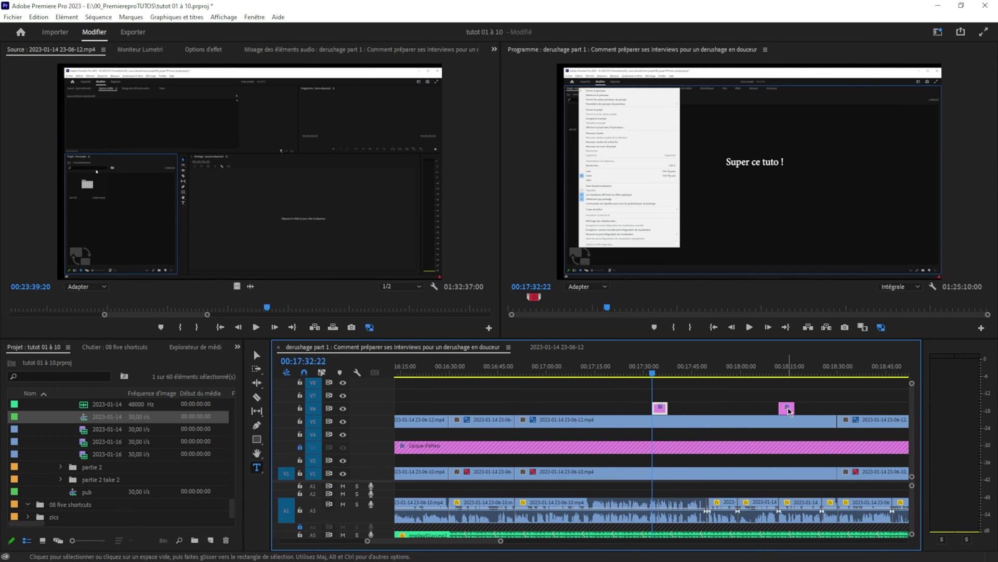
Replace the copied title's text with 'ouais bof !' and compare it with the first title.
left_click(789, 370)
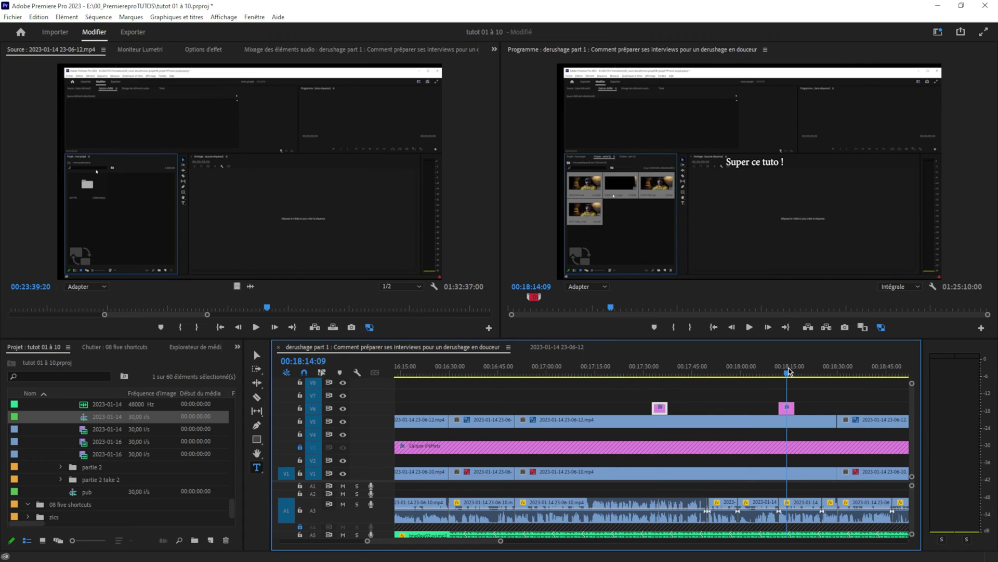
left_click_drag(789, 371, 784, 370)
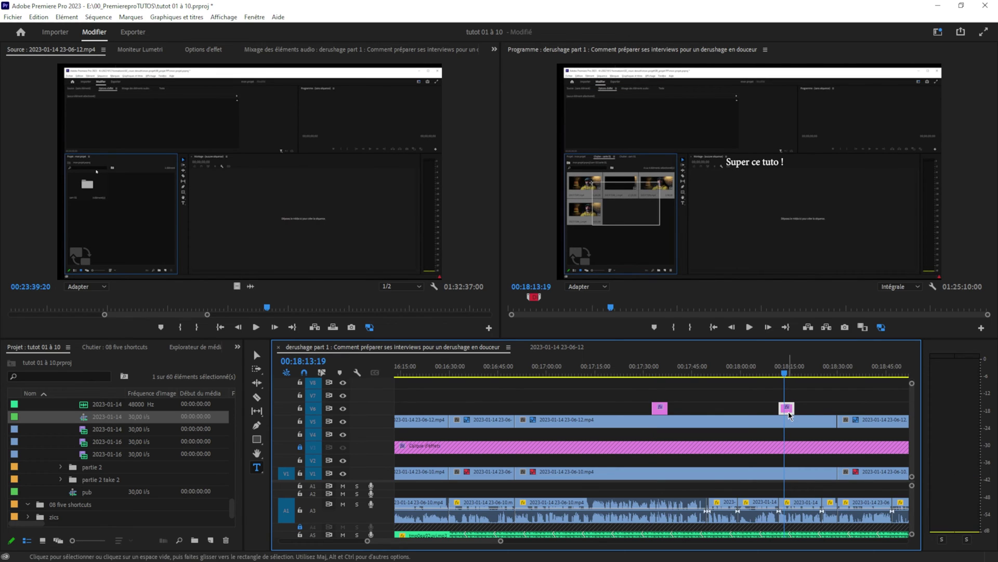
left_click(751, 161)
left_click(747, 162)
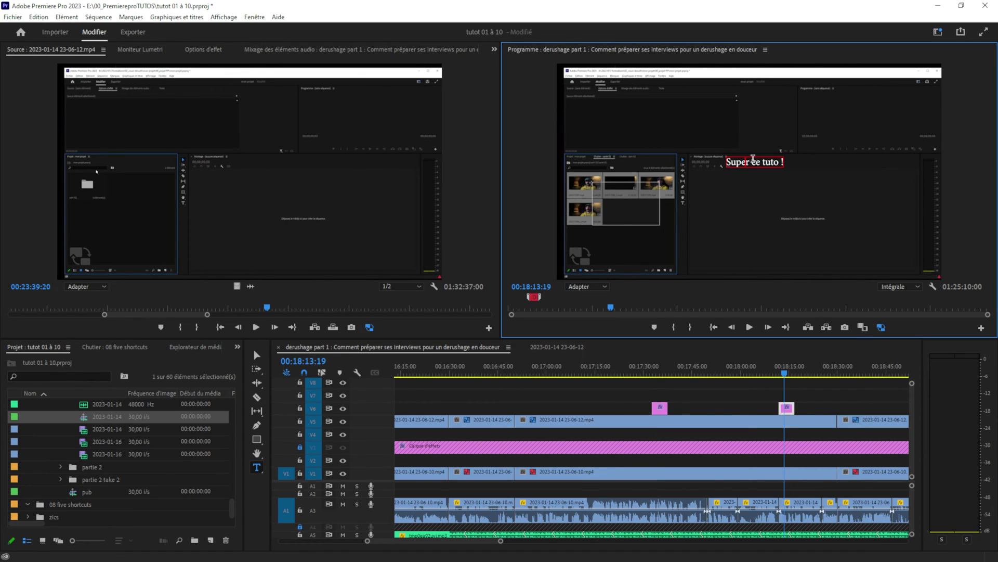
key("ctrl+a")
type("ou")
type("f")
left_click(790, 377)
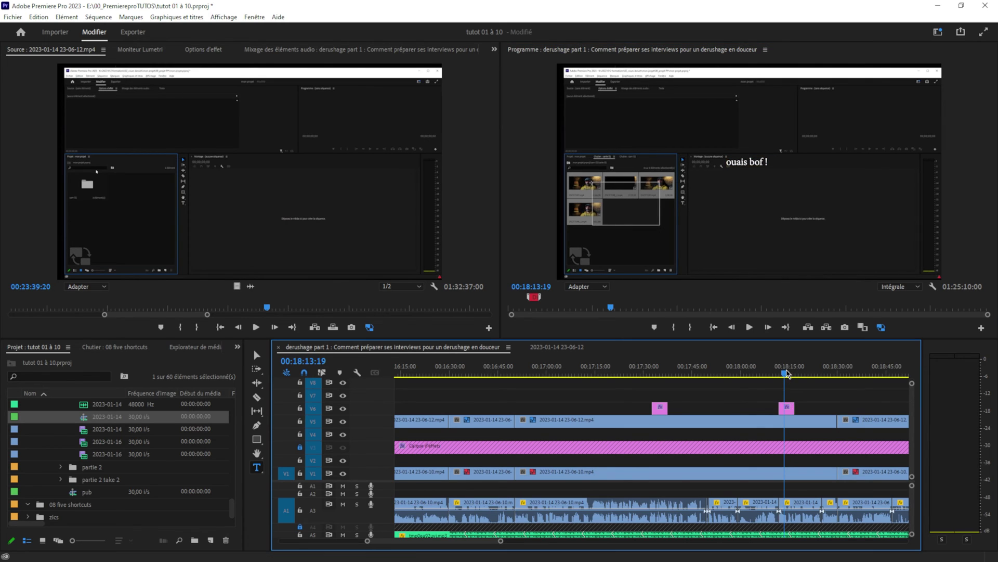
left_click_drag(787, 374, 663, 393)
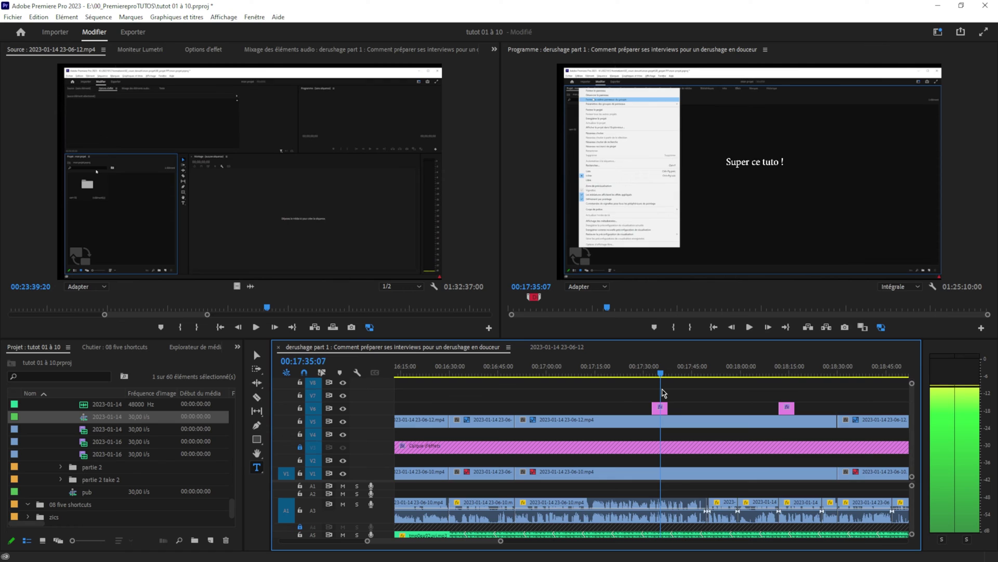
left_click(789, 373)
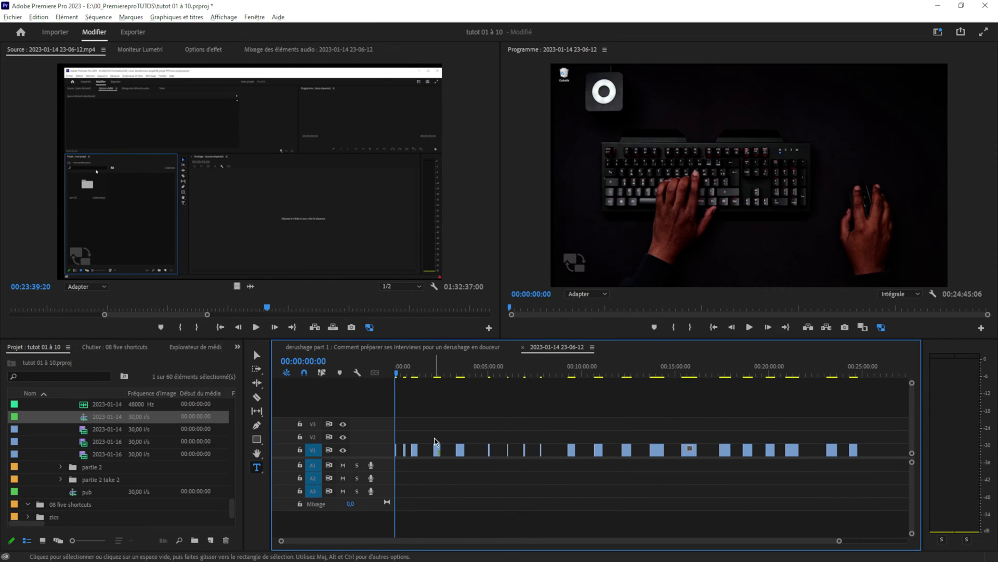
Close all V1 gaps with Shift+Delete, then bring up the keyboard shortcuts list with Ctrl+Alt+K.
key("Down")
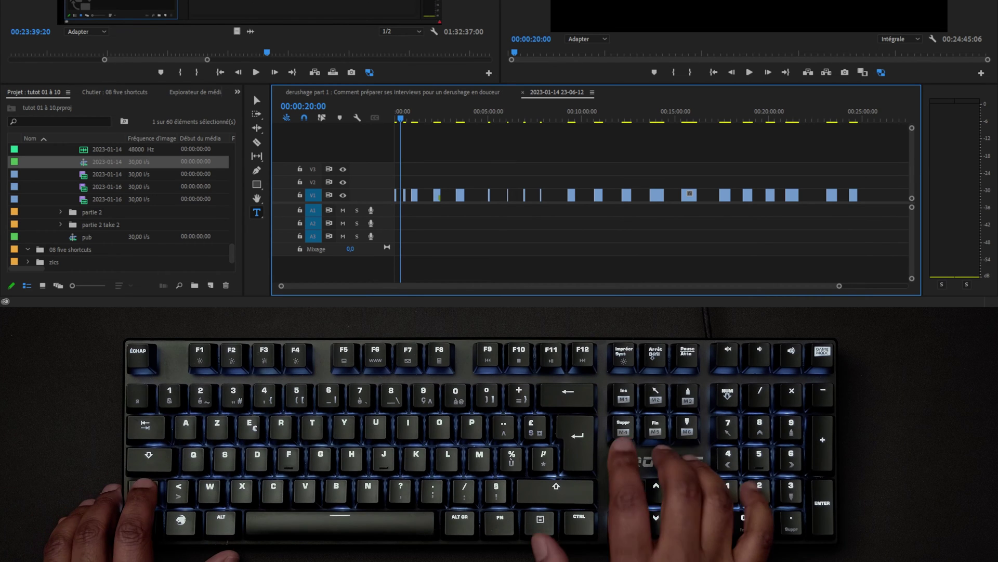
key("shift+Delete")
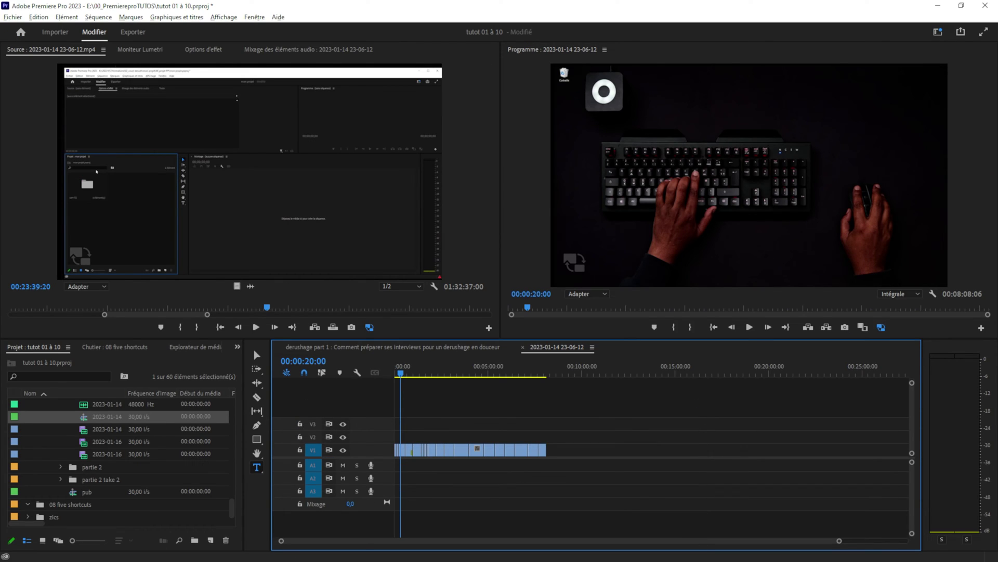
key("ctrl+alt+k")
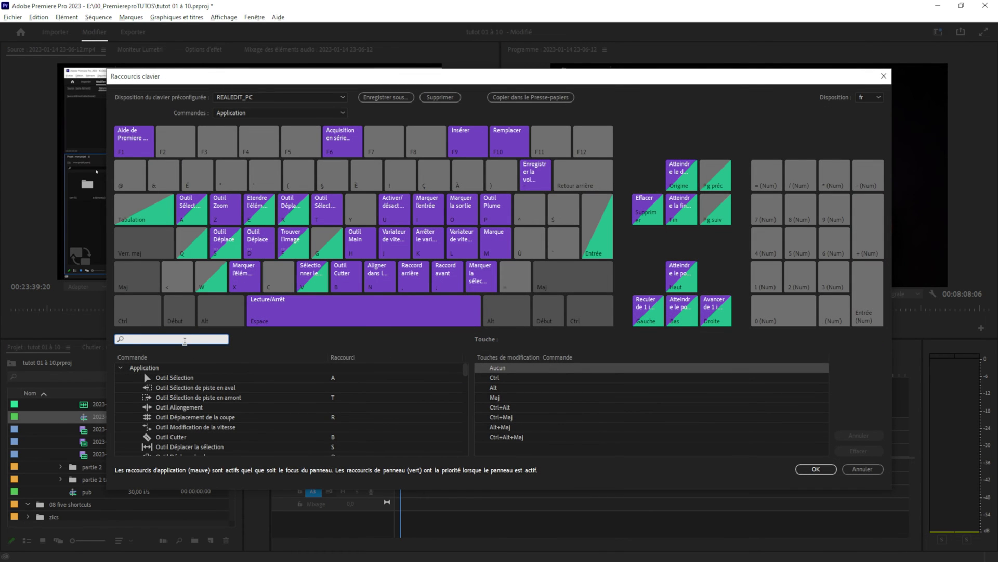
Search 'supprimer les espace' to find Shift+Delete assigned to Supprimer les espaces vides.
type("supprimer")
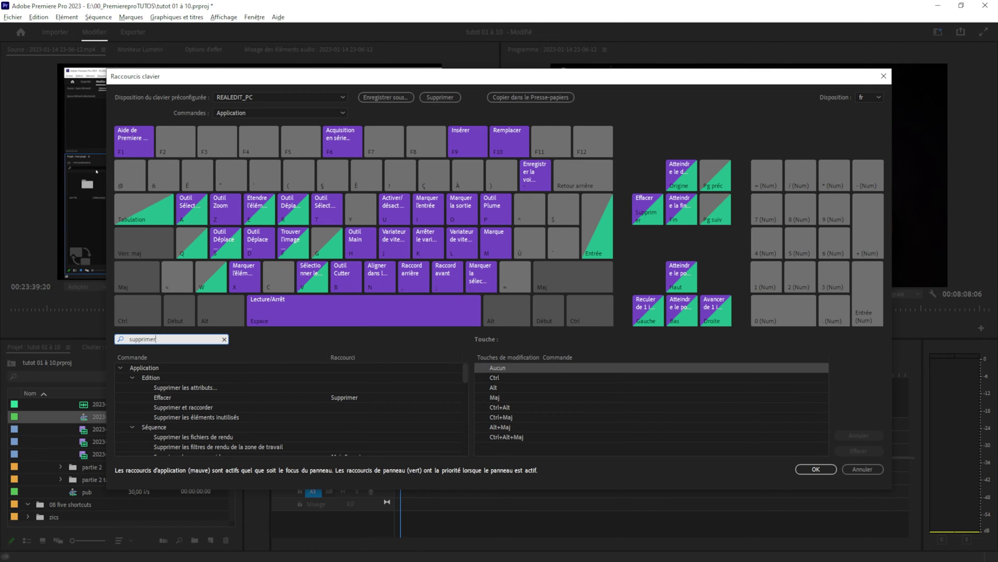
type(" les espace")
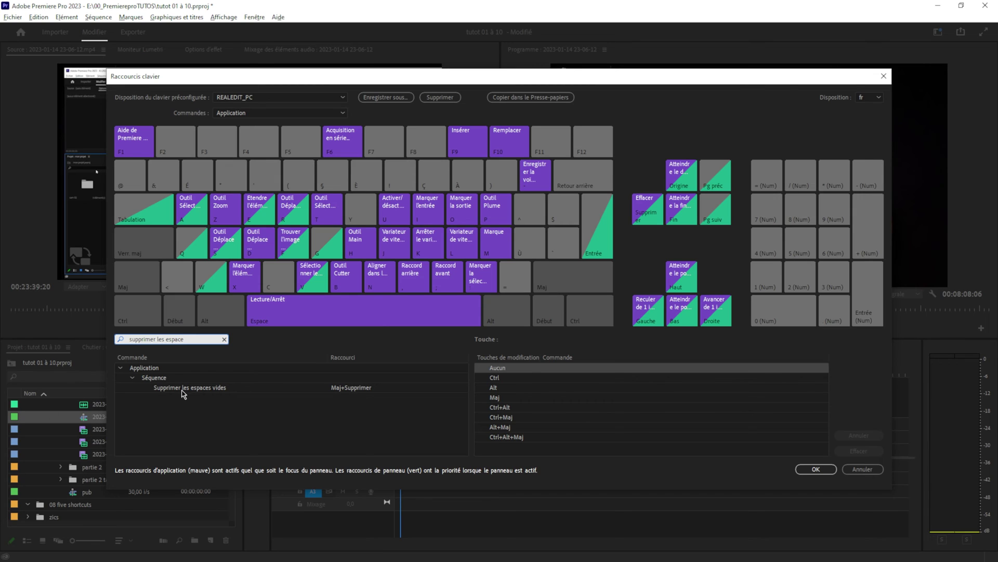
left_click(347, 388)
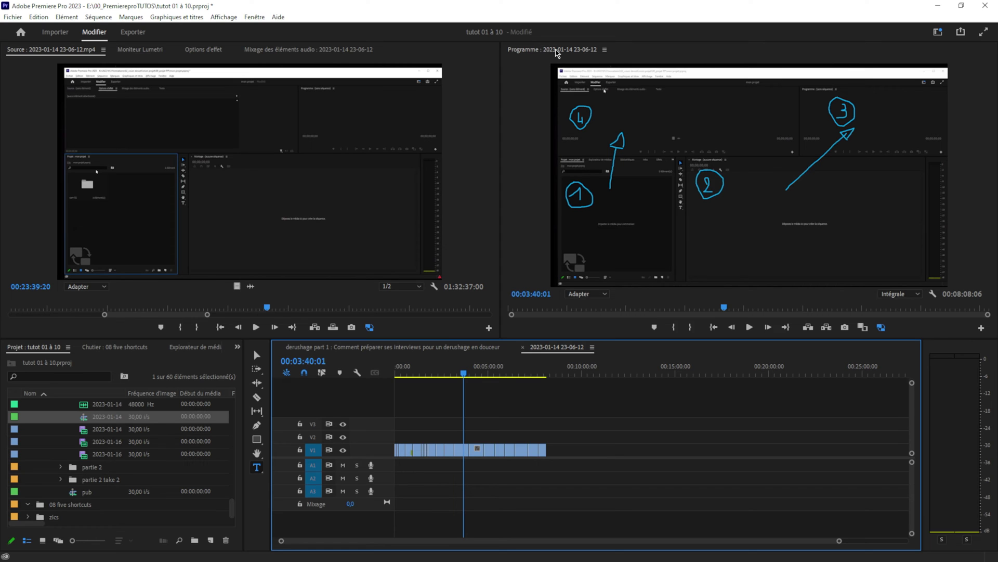
left_click(556, 50)
key("grave")
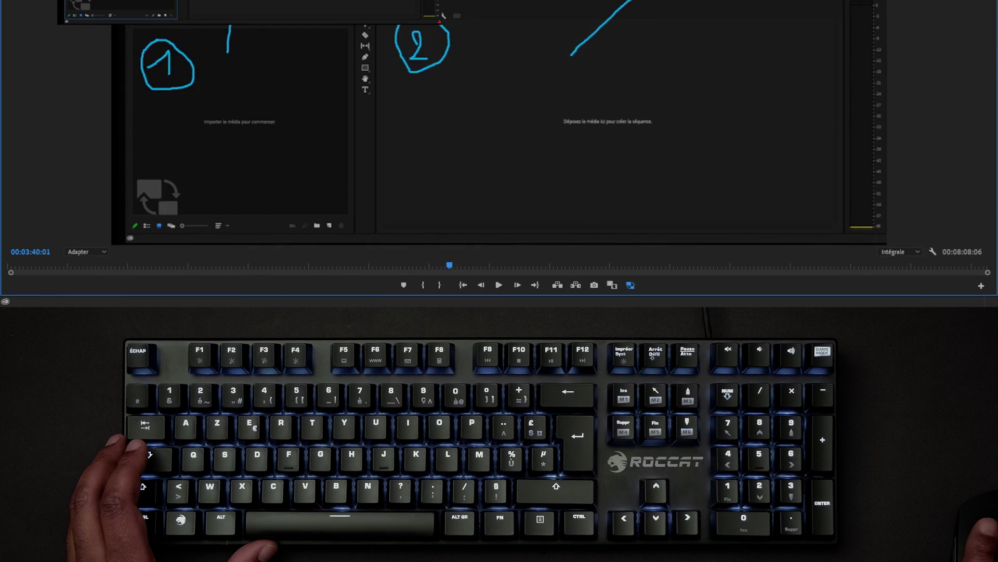
key("grave")
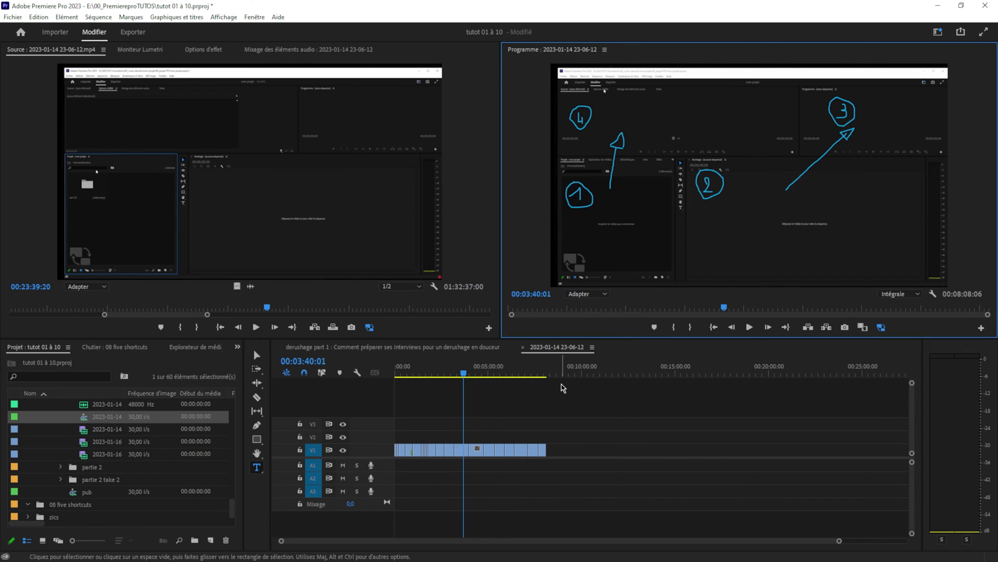
key("ctrl+alt+k")
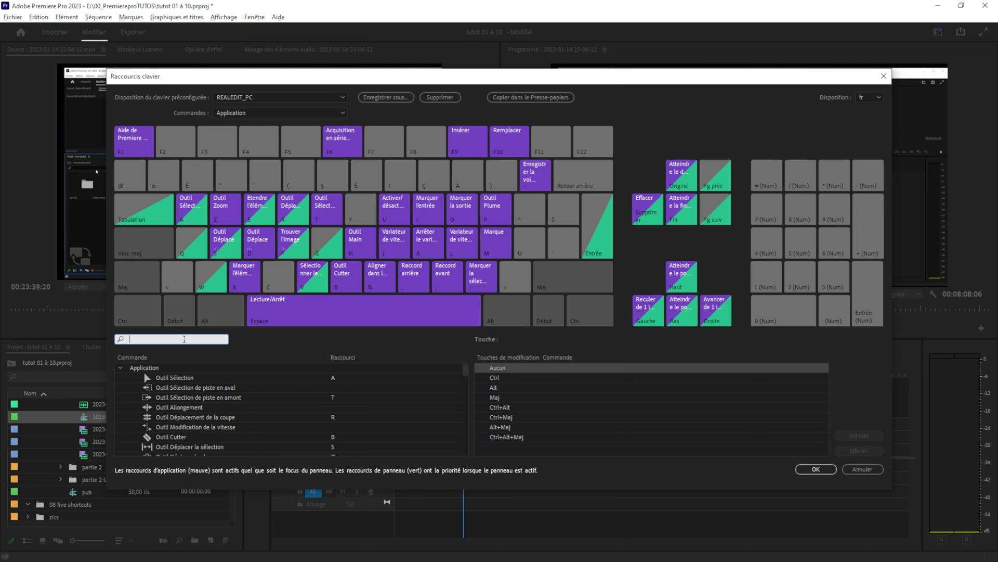
type("plein")
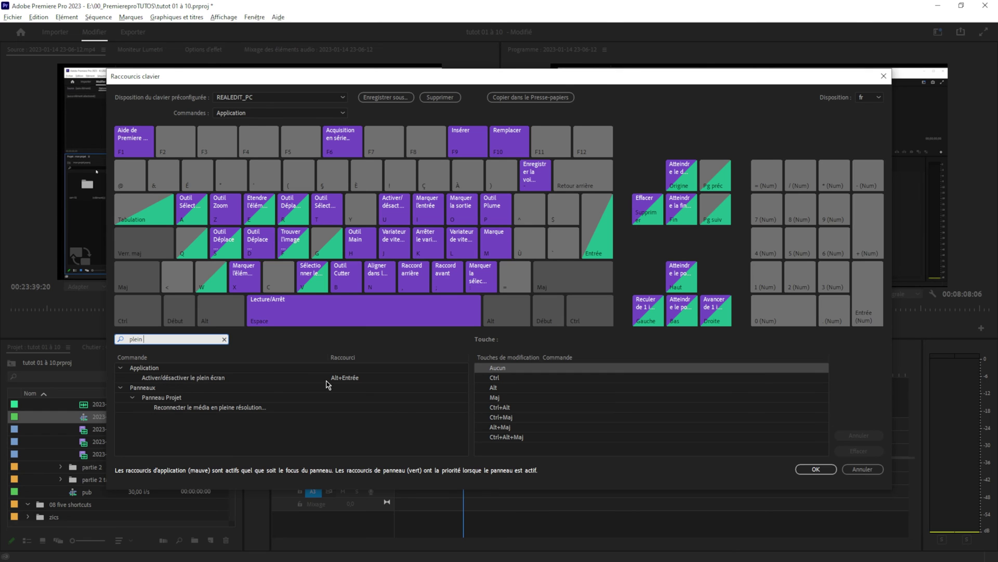
key("Escape")
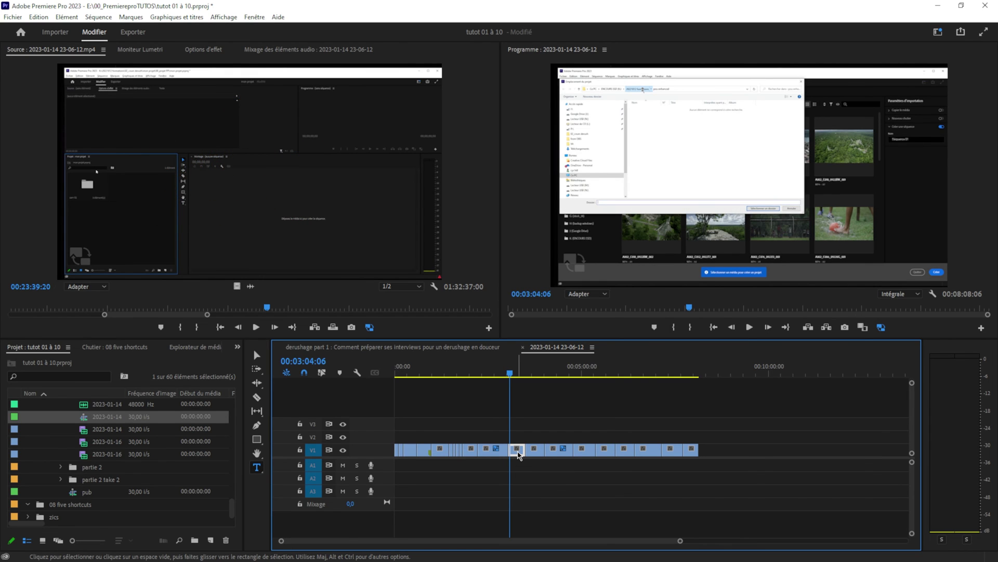
Lift a V1 clip onto V2, slide the later V1 clips left, and park the playhead at 00:03:09:06.
left_click_drag(518, 456, 488, 441)
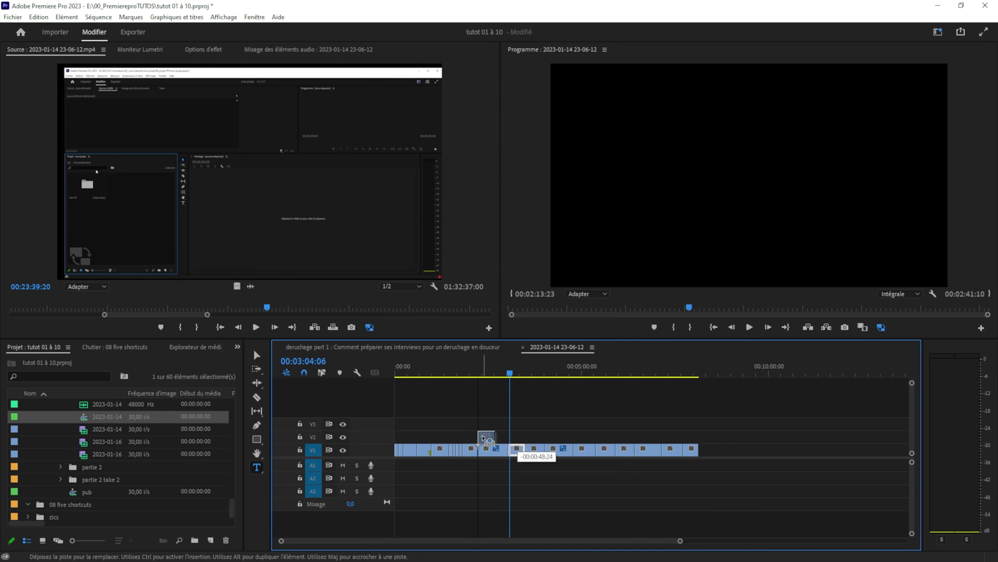
left_click_drag(717, 471, 493, 455)
left_click_drag(544, 421, 775, 479)
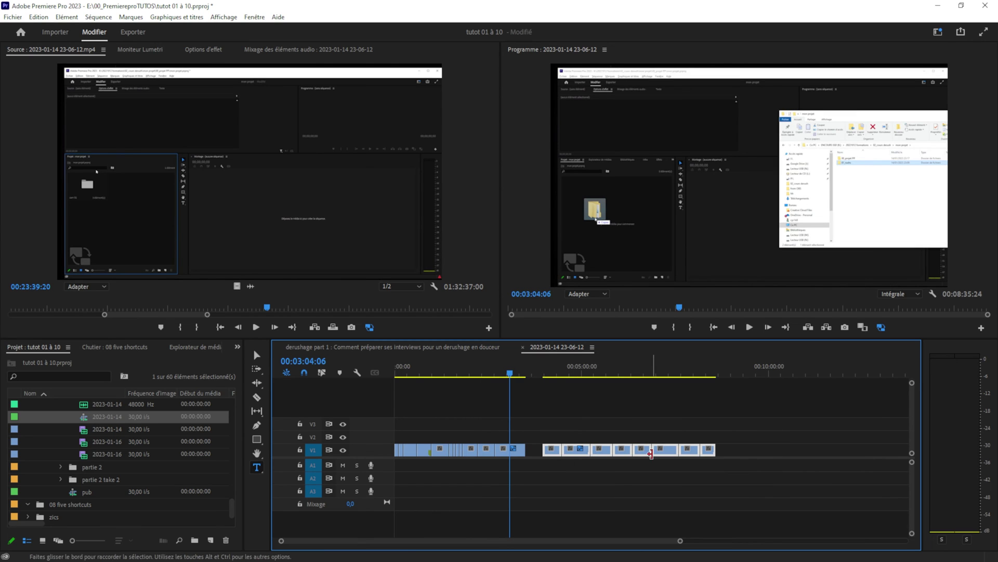
left_click_drag(597, 451, 588, 456)
left_click(487, 369)
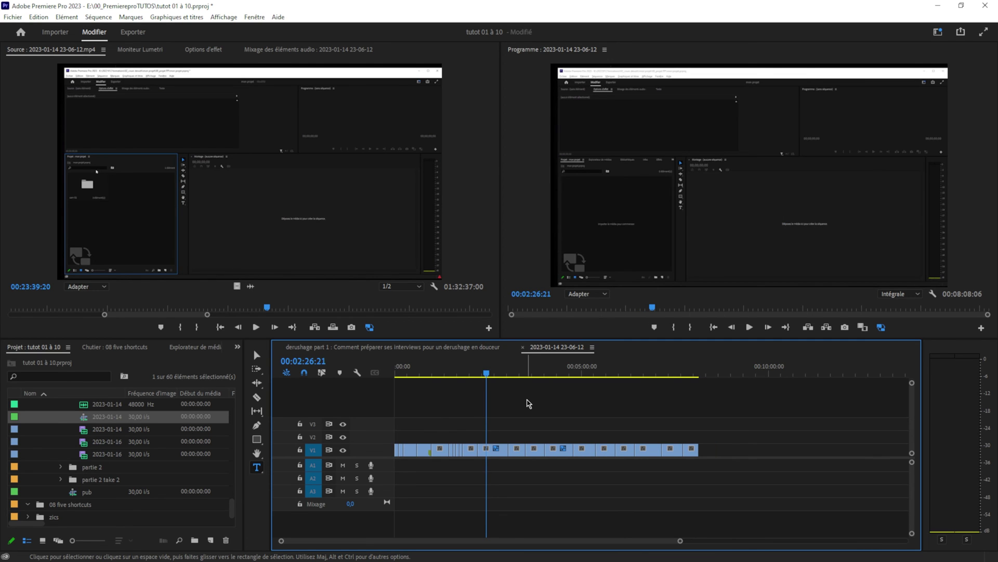
left_click(514, 375)
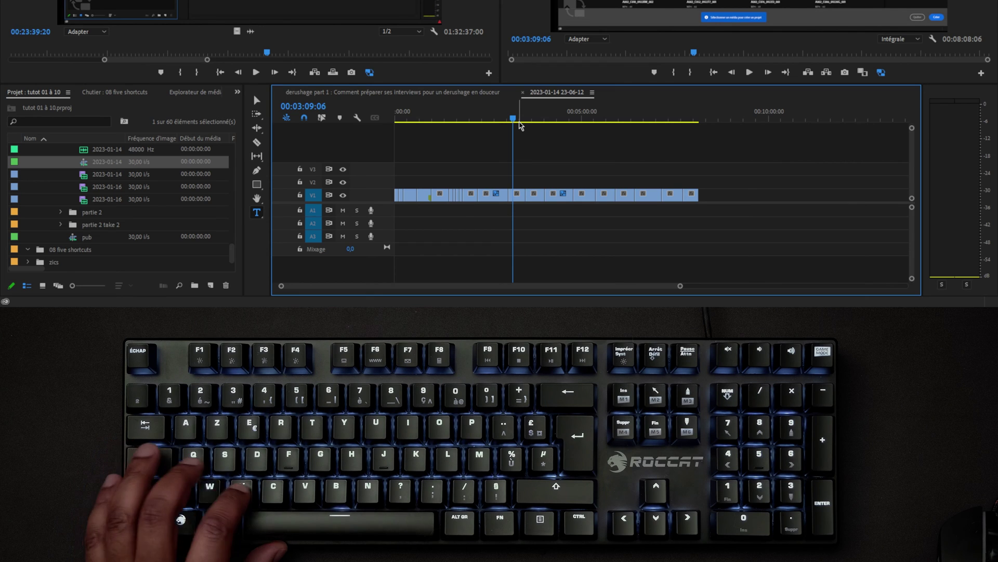
Mark and extract the clip at 00:03:09:06, then paste-insert it at 00:02:13:23.
key("x")
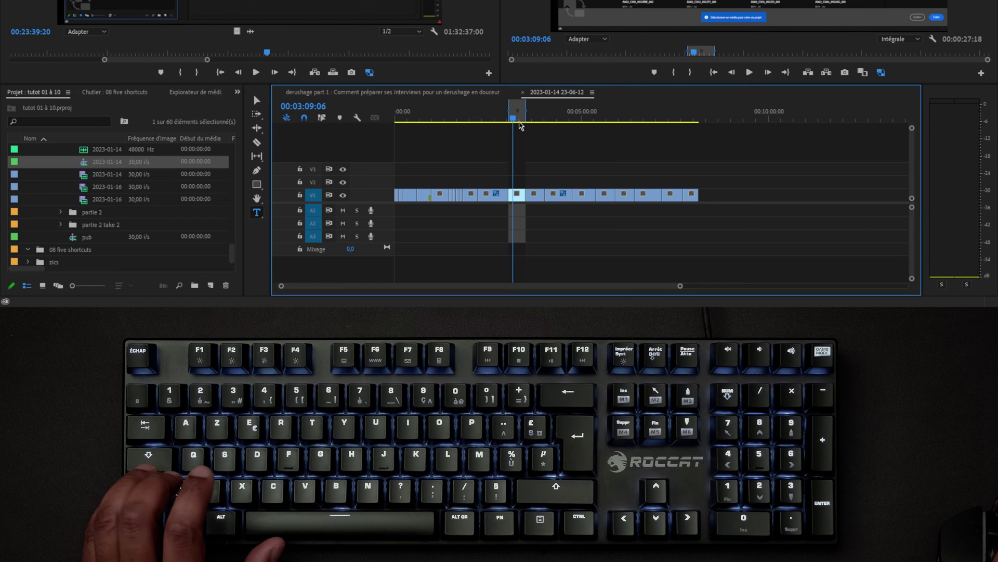
key("q")
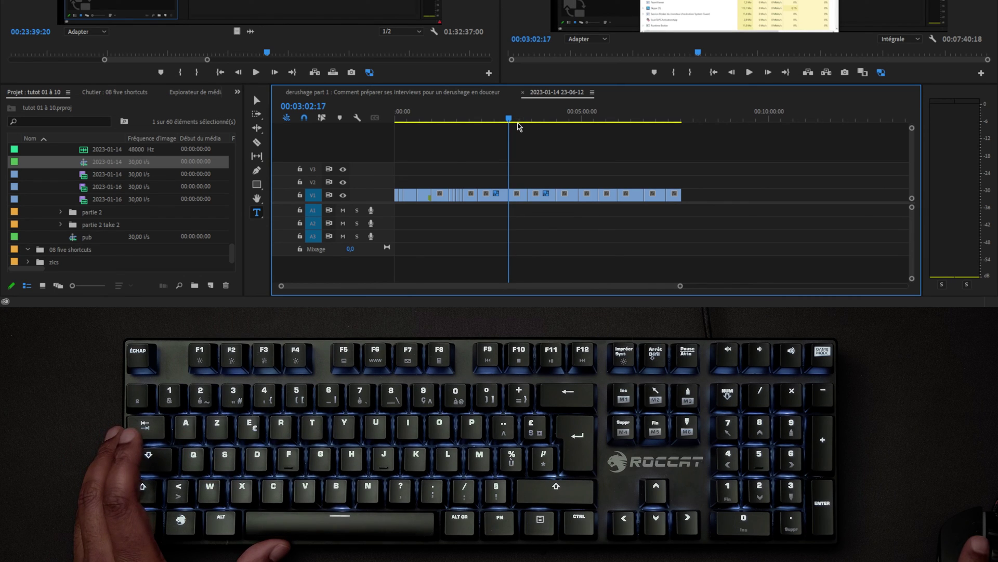
key("Up")
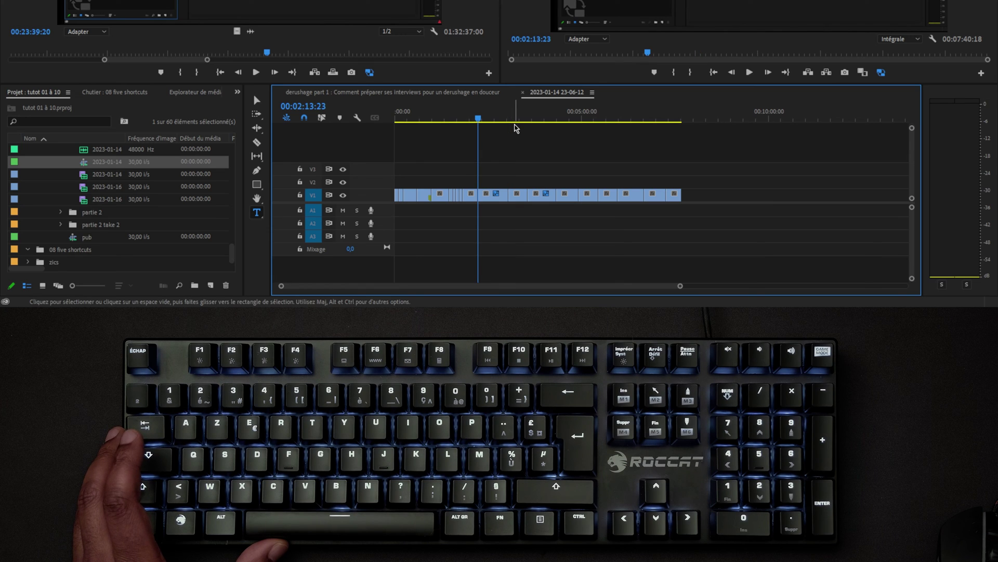
key("shift")
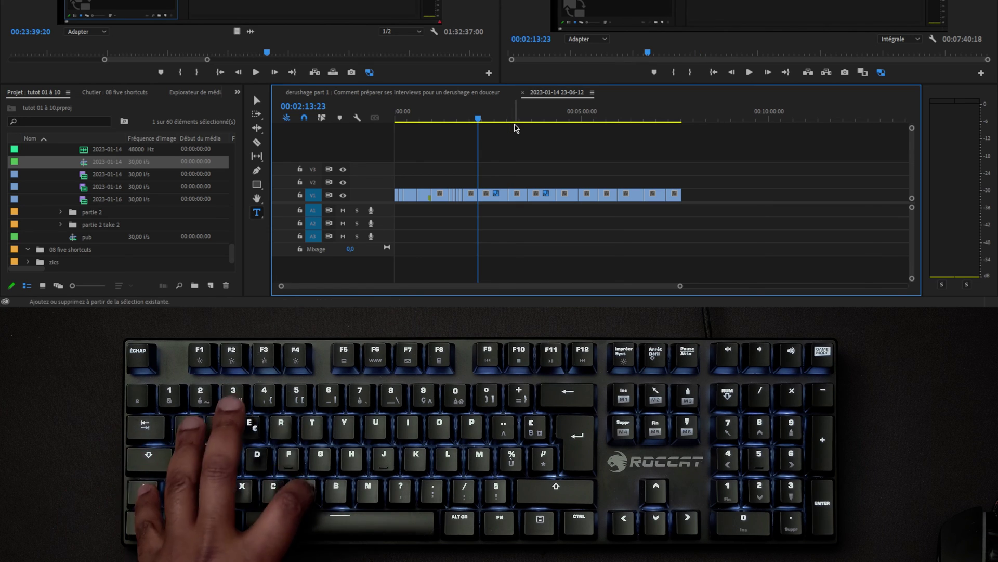
key("ctrl+shift+v")
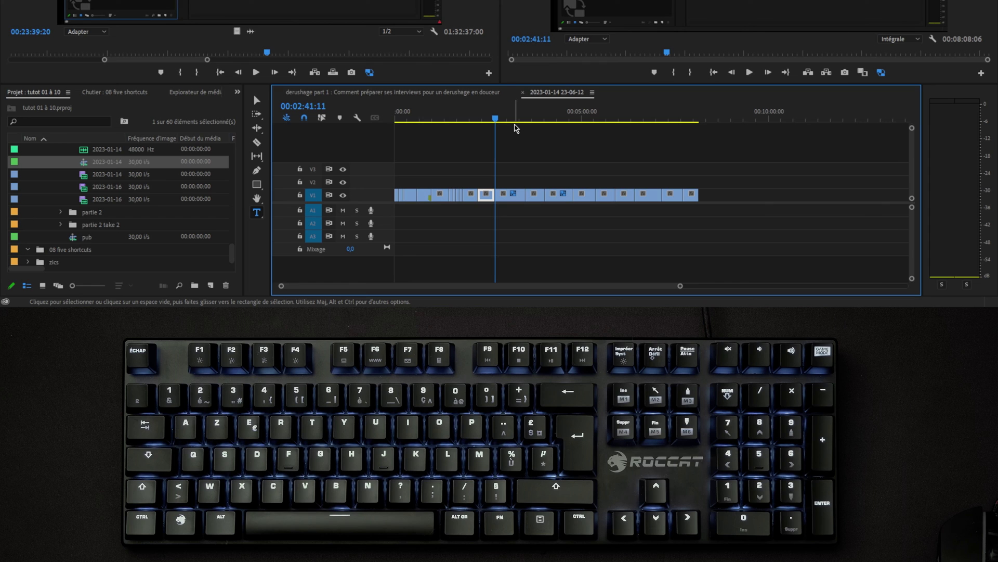
left_click(516, 128)
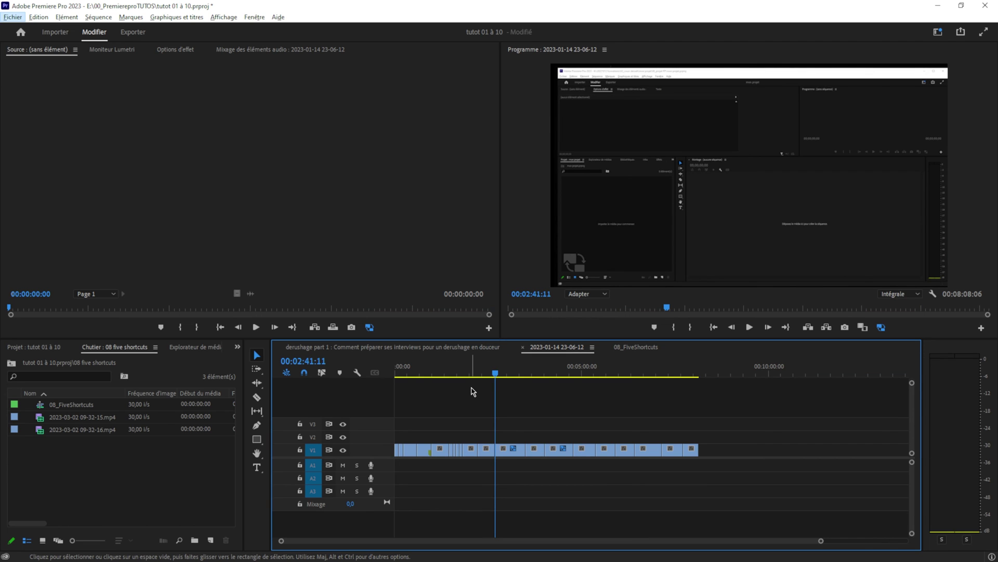
key("Escape")
key("ctrl+alt+k")
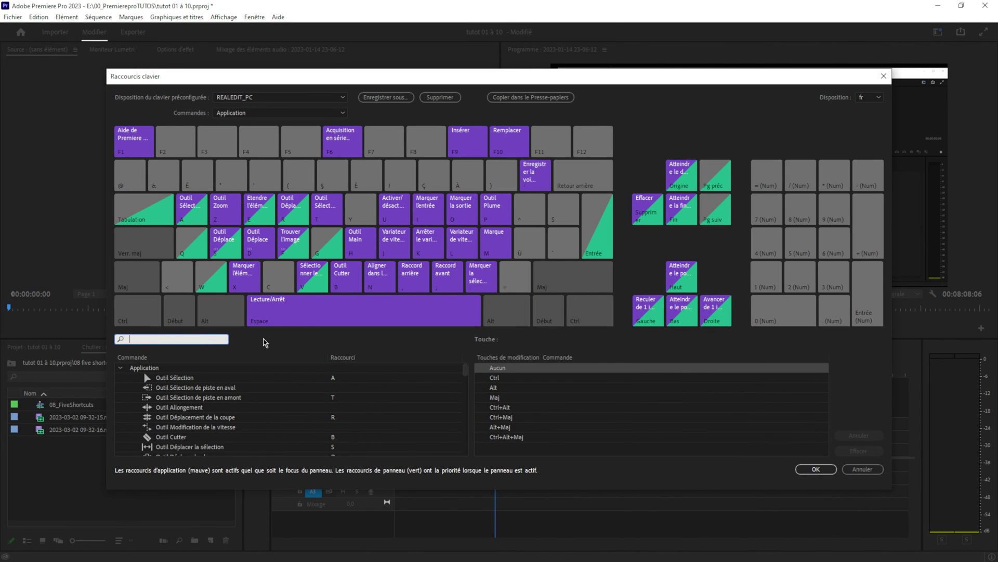
type("marquer")
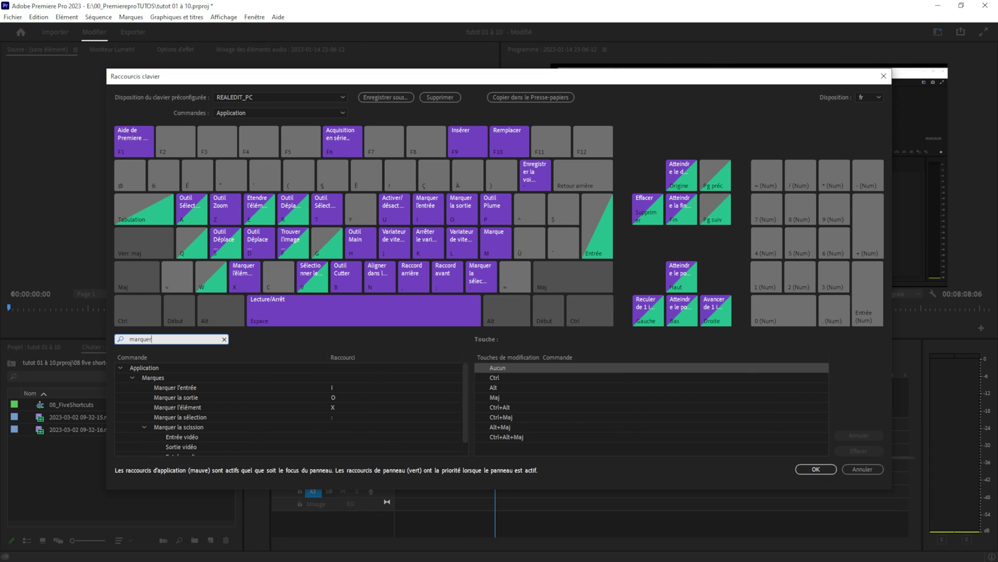
left_click(202, 407)
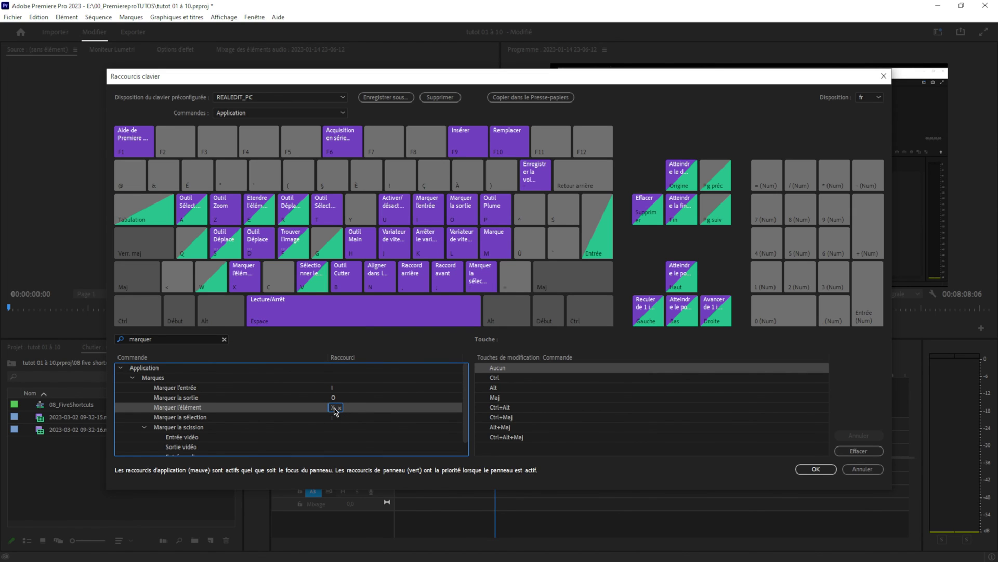
left_click(224, 339)
type("ex")
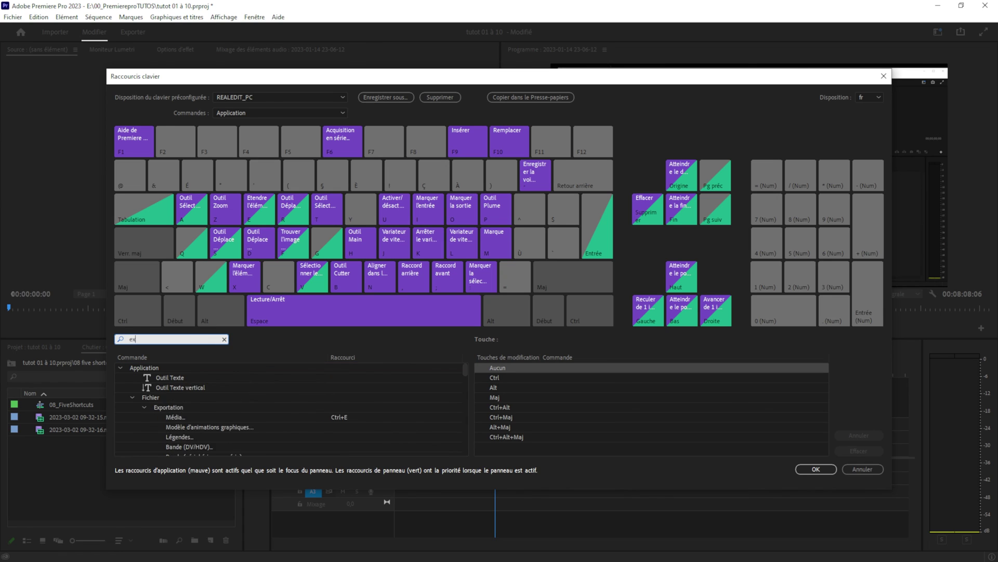
type("traire")
left_click(311, 417)
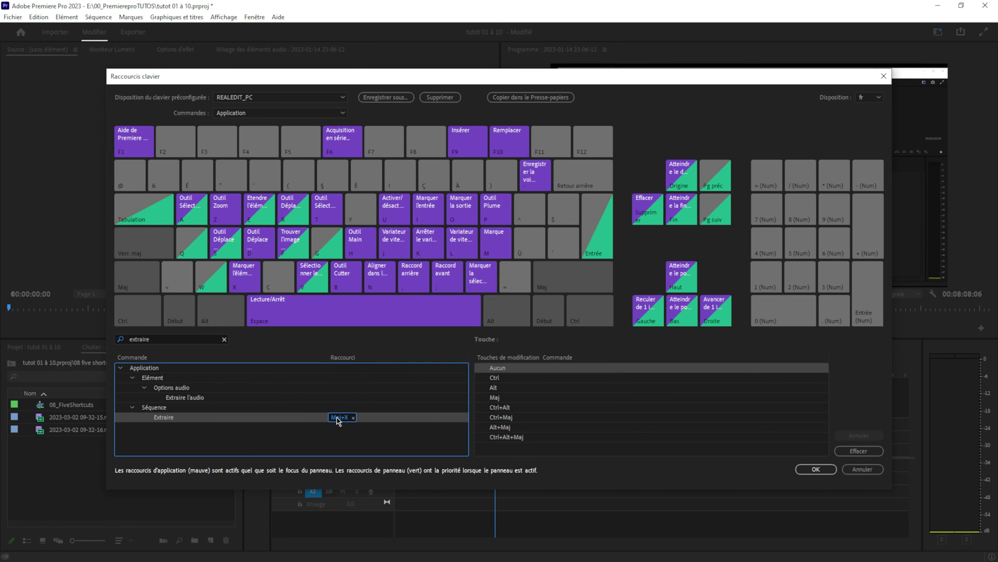
left_click(224, 339)
type("c")
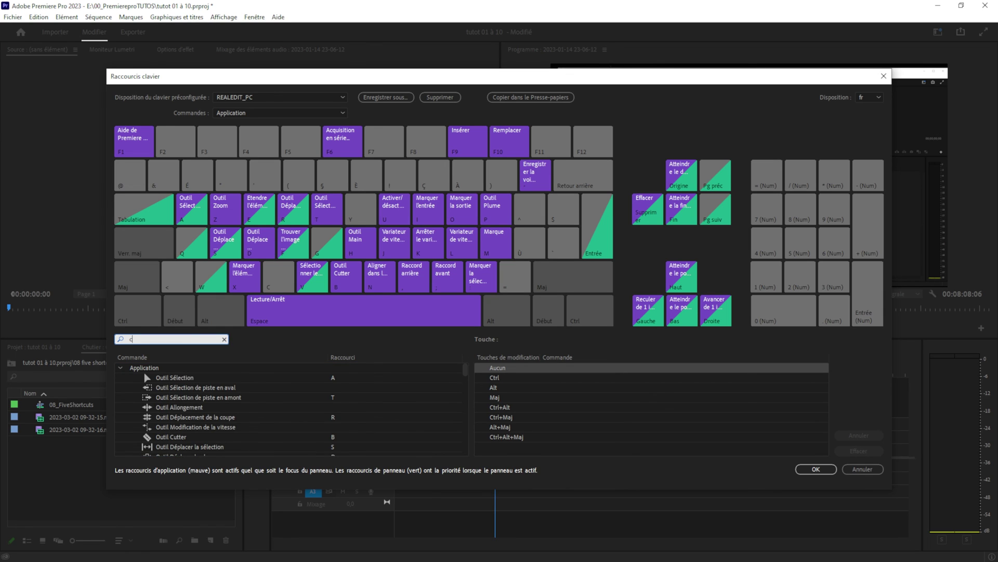
type("oller")
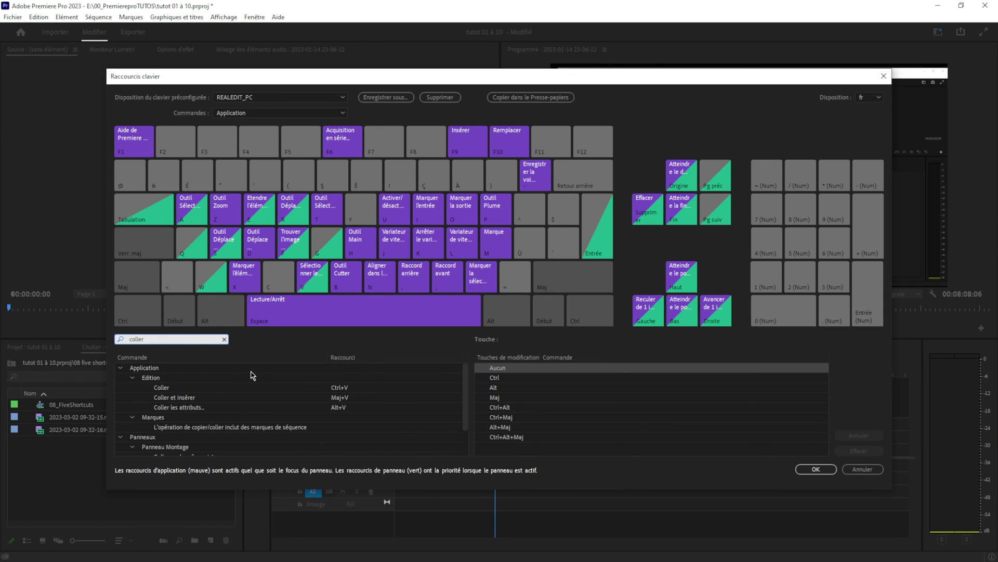
left_click(190, 398)
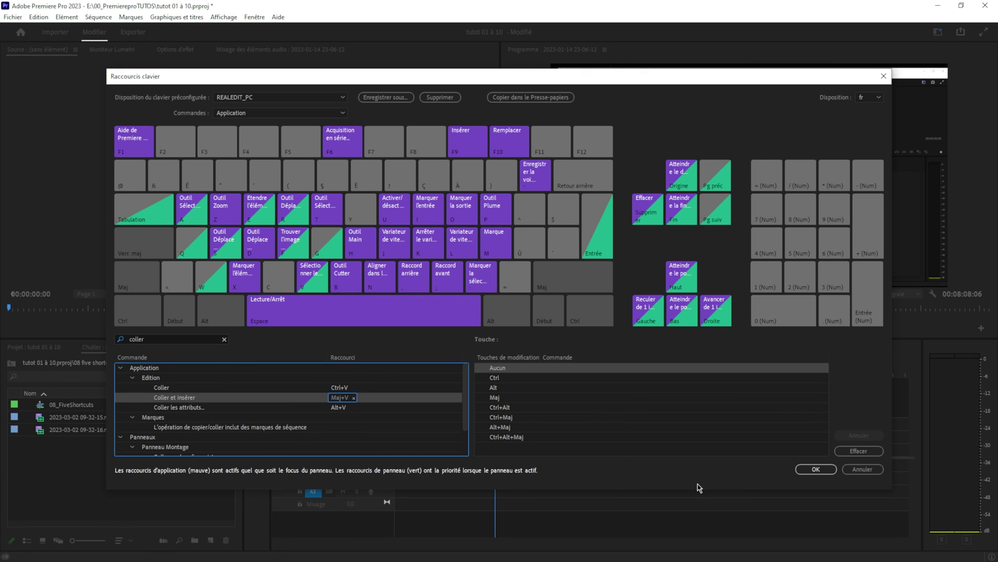
left_click(814, 469)
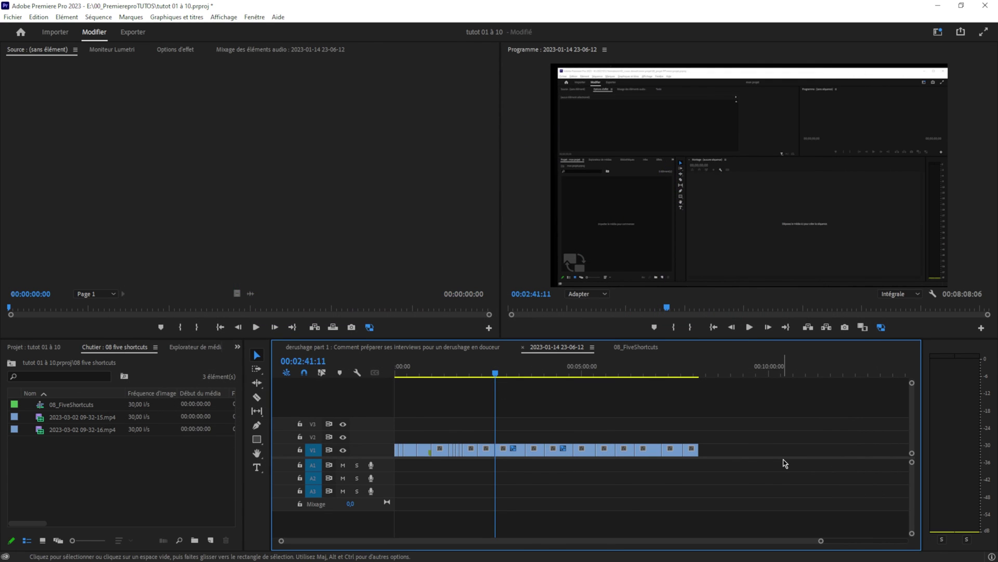